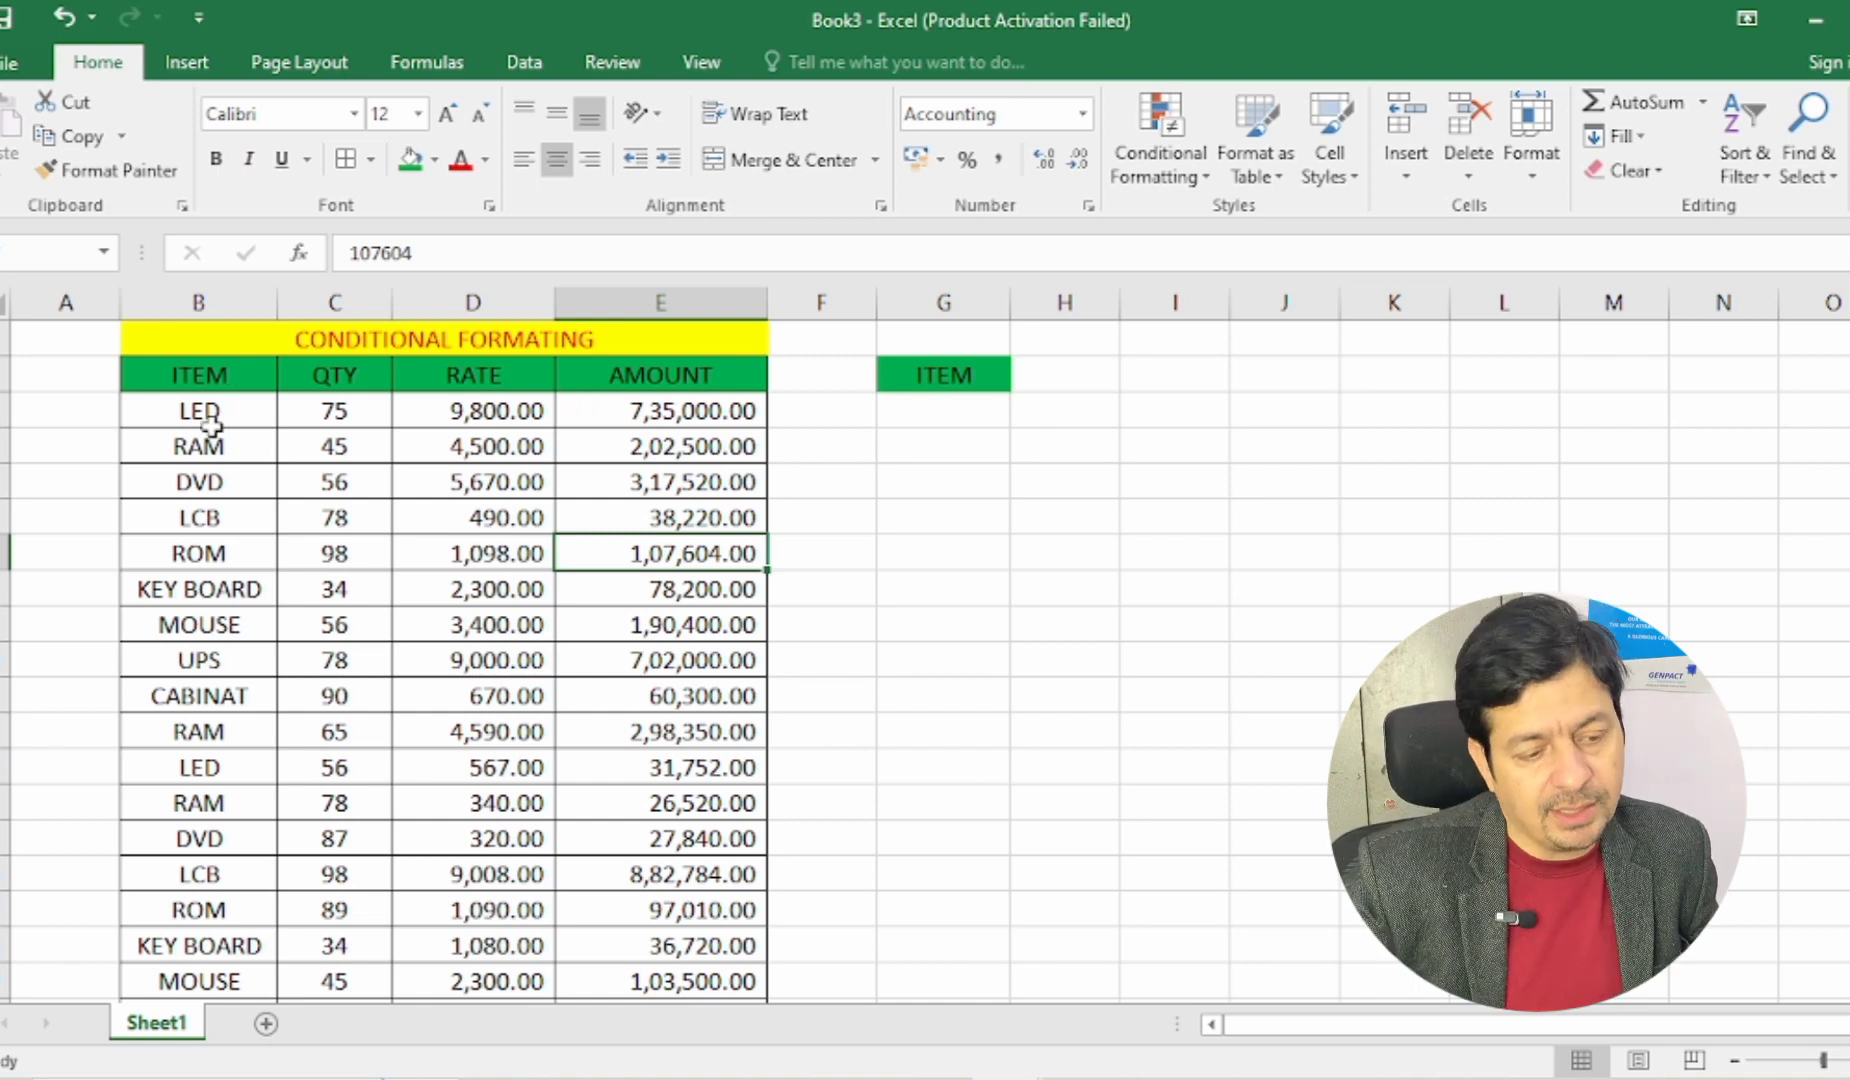
{"action": "left_click_drag", "start_coordinate": [207, 405], "coordinate": [648, 980]}
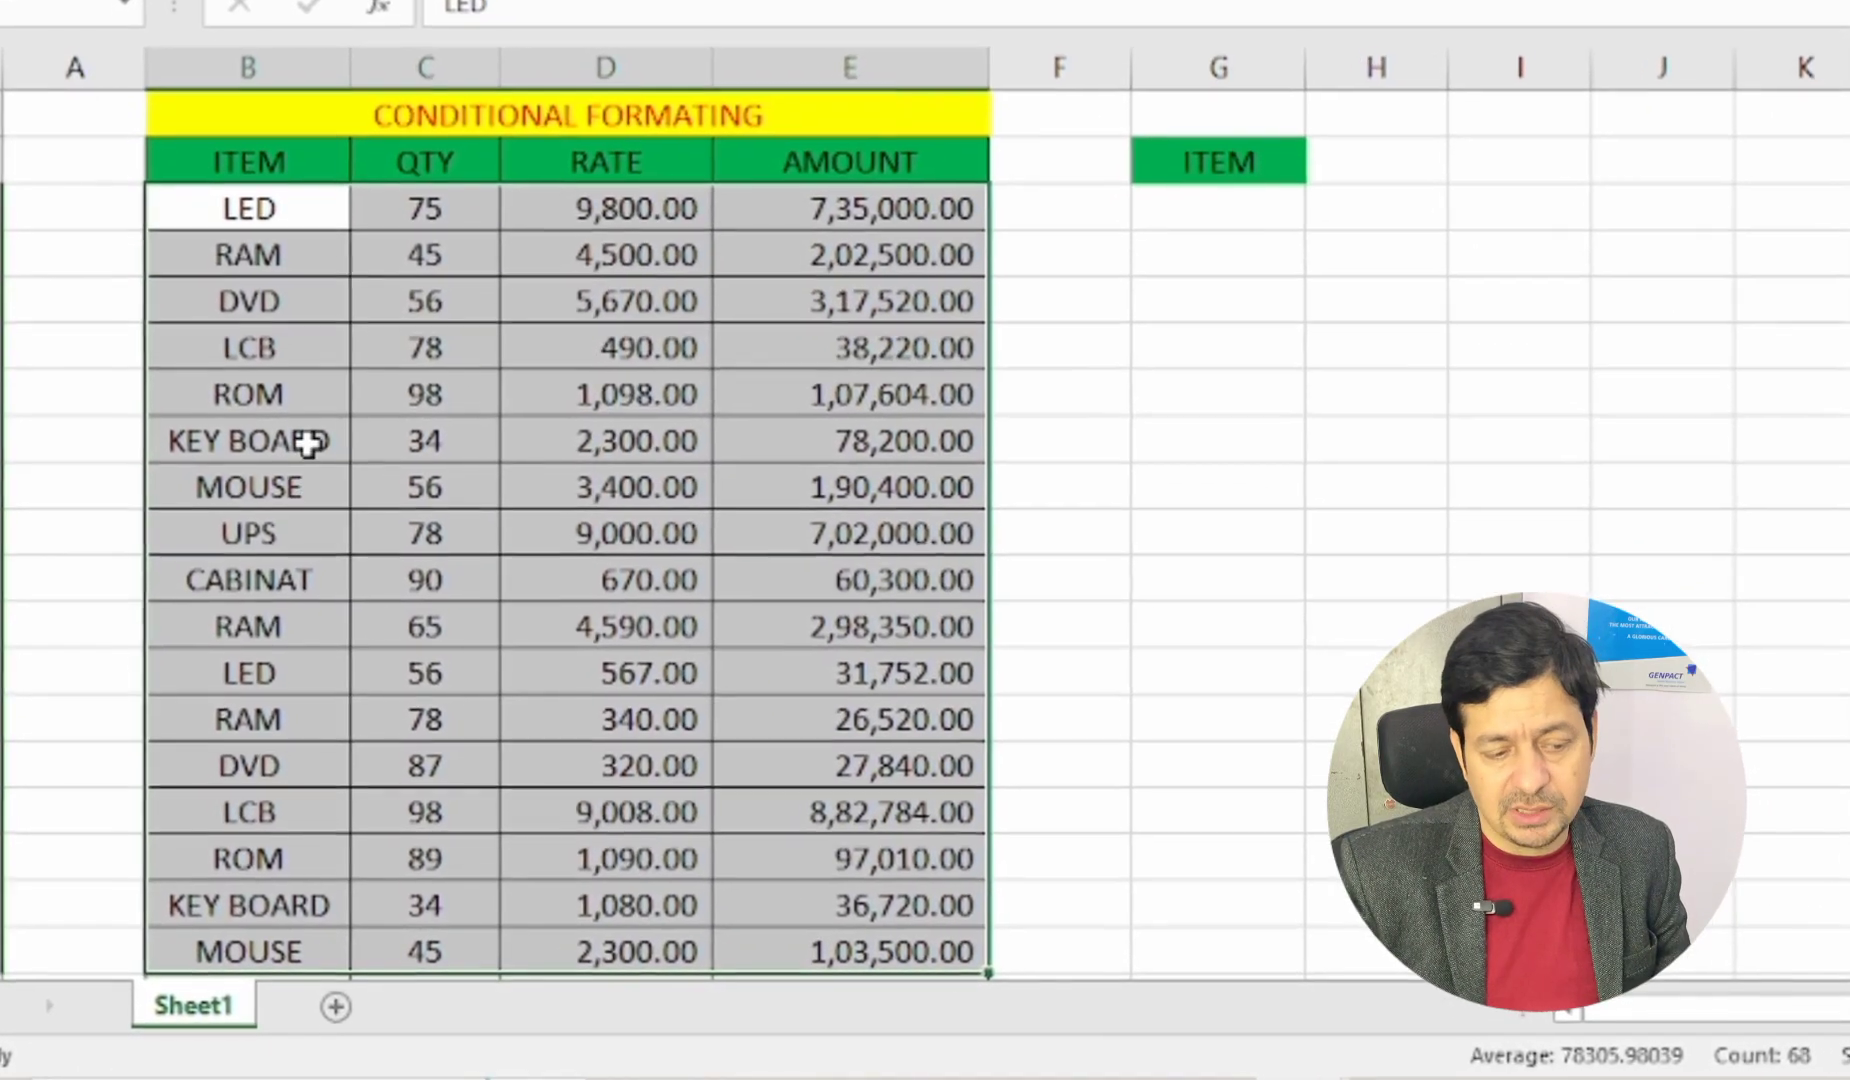
{"action": "scroll", "coordinate": [272, 625], "scroll_direction": "down", "scroll_amount": 2}
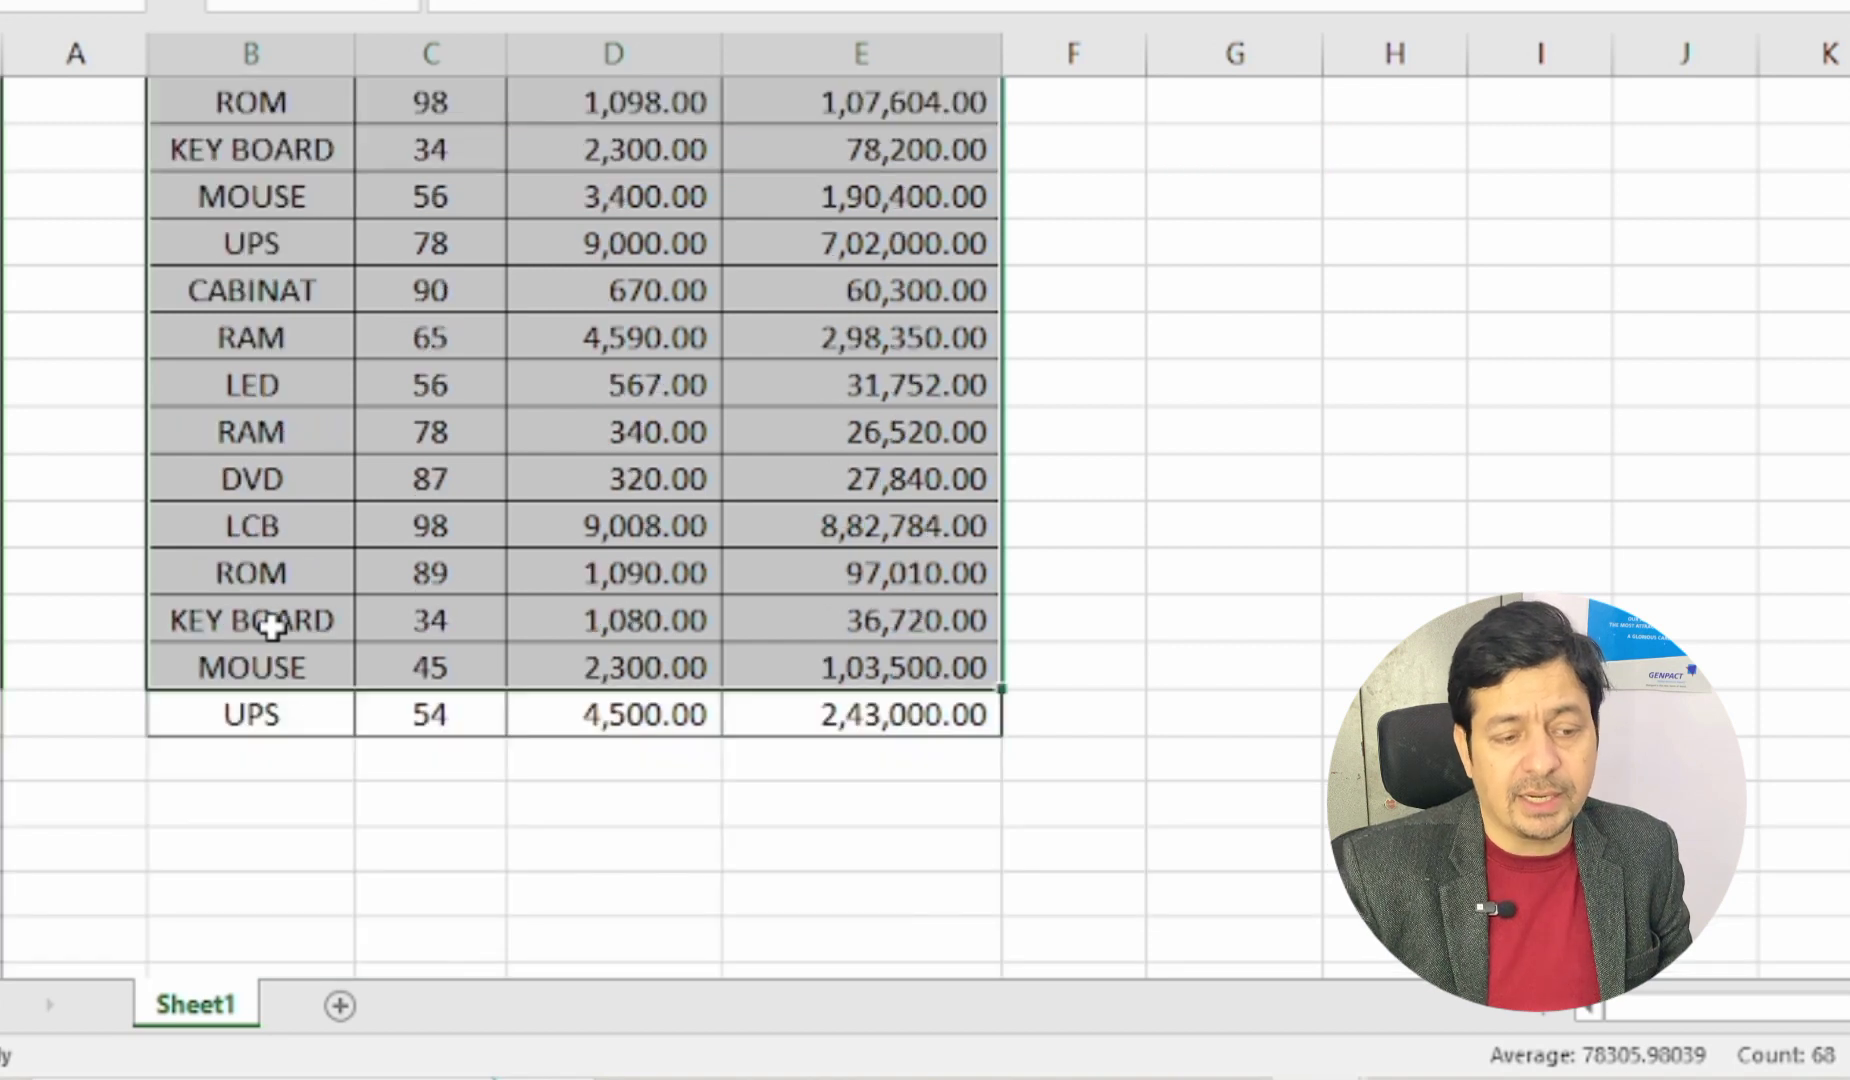
{"action": "scroll", "coordinate": [272, 625], "scroll_direction": "up", "scroll_amount": 2}
{"action": "left_click", "coordinate": [450, 469]}
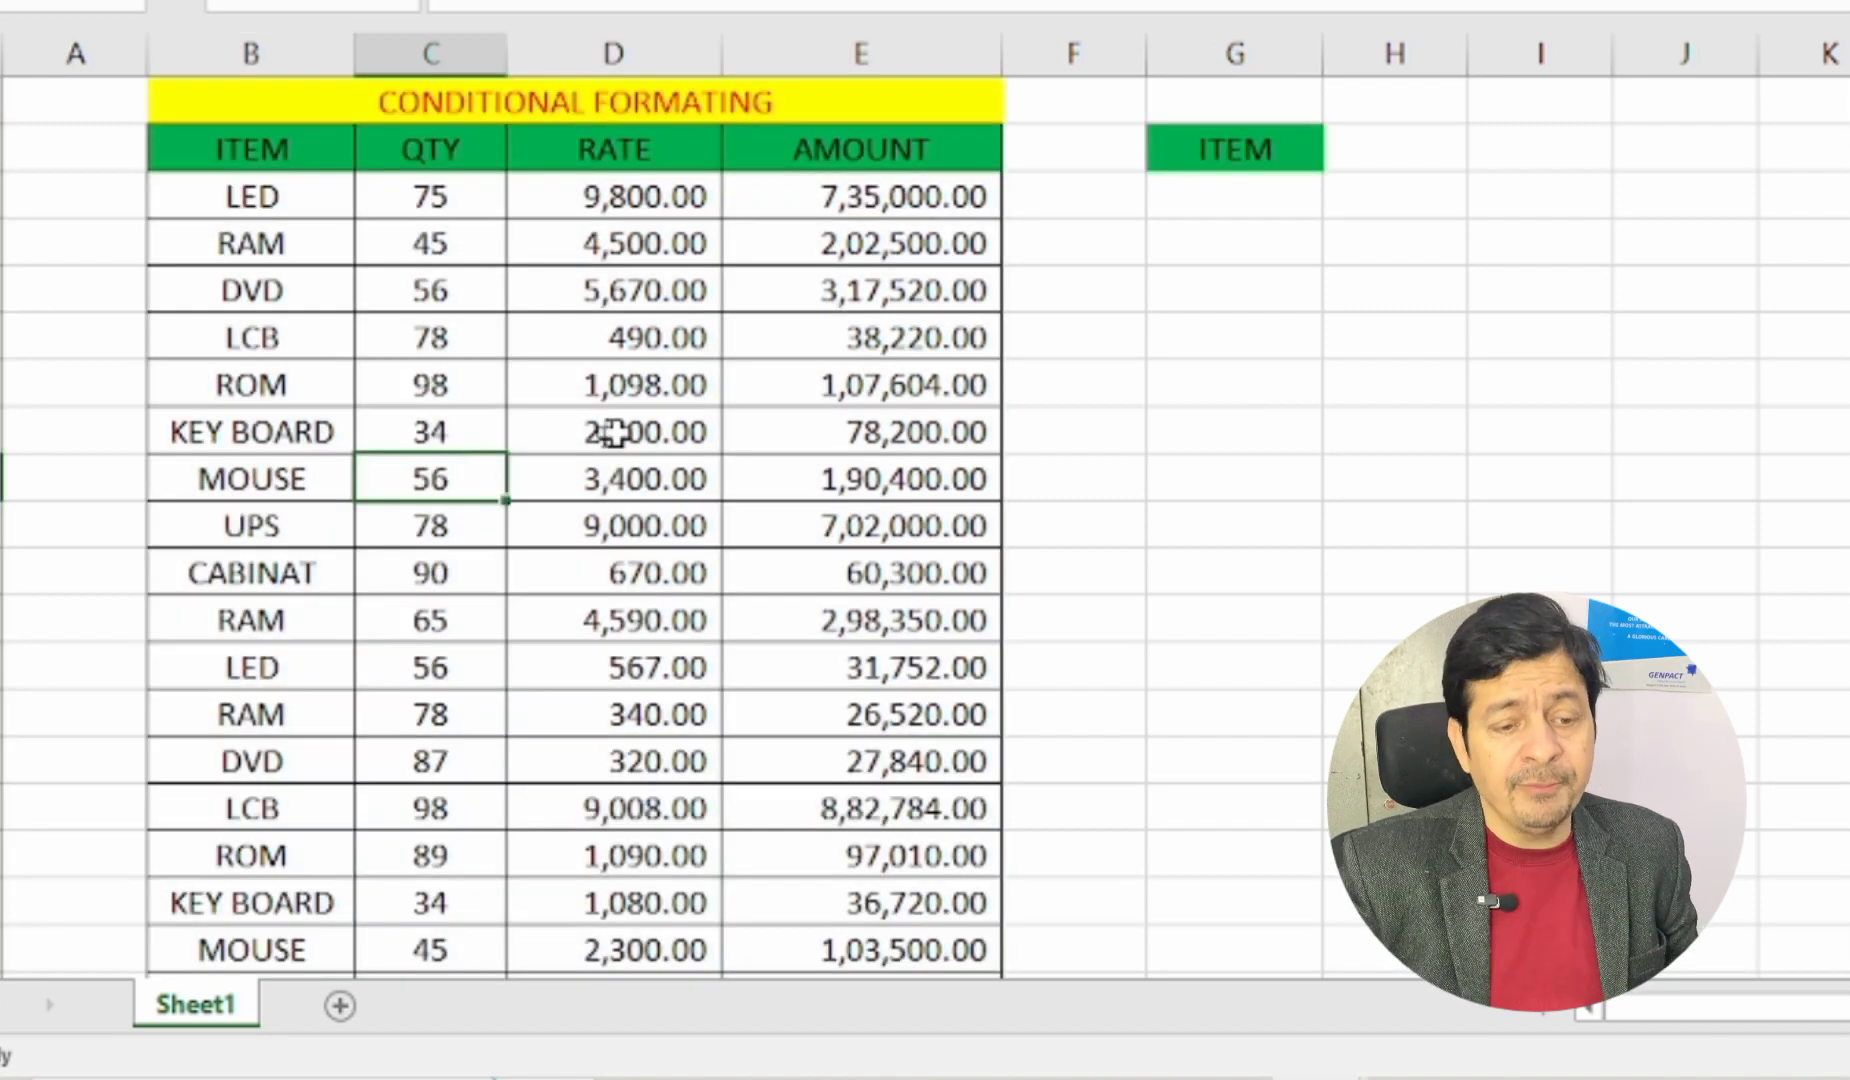
Start a data validation rule for cell G3, below the separate ITEM heading, that allows only a List
{"action": "left_click", "coordinate": [1228, 151]}
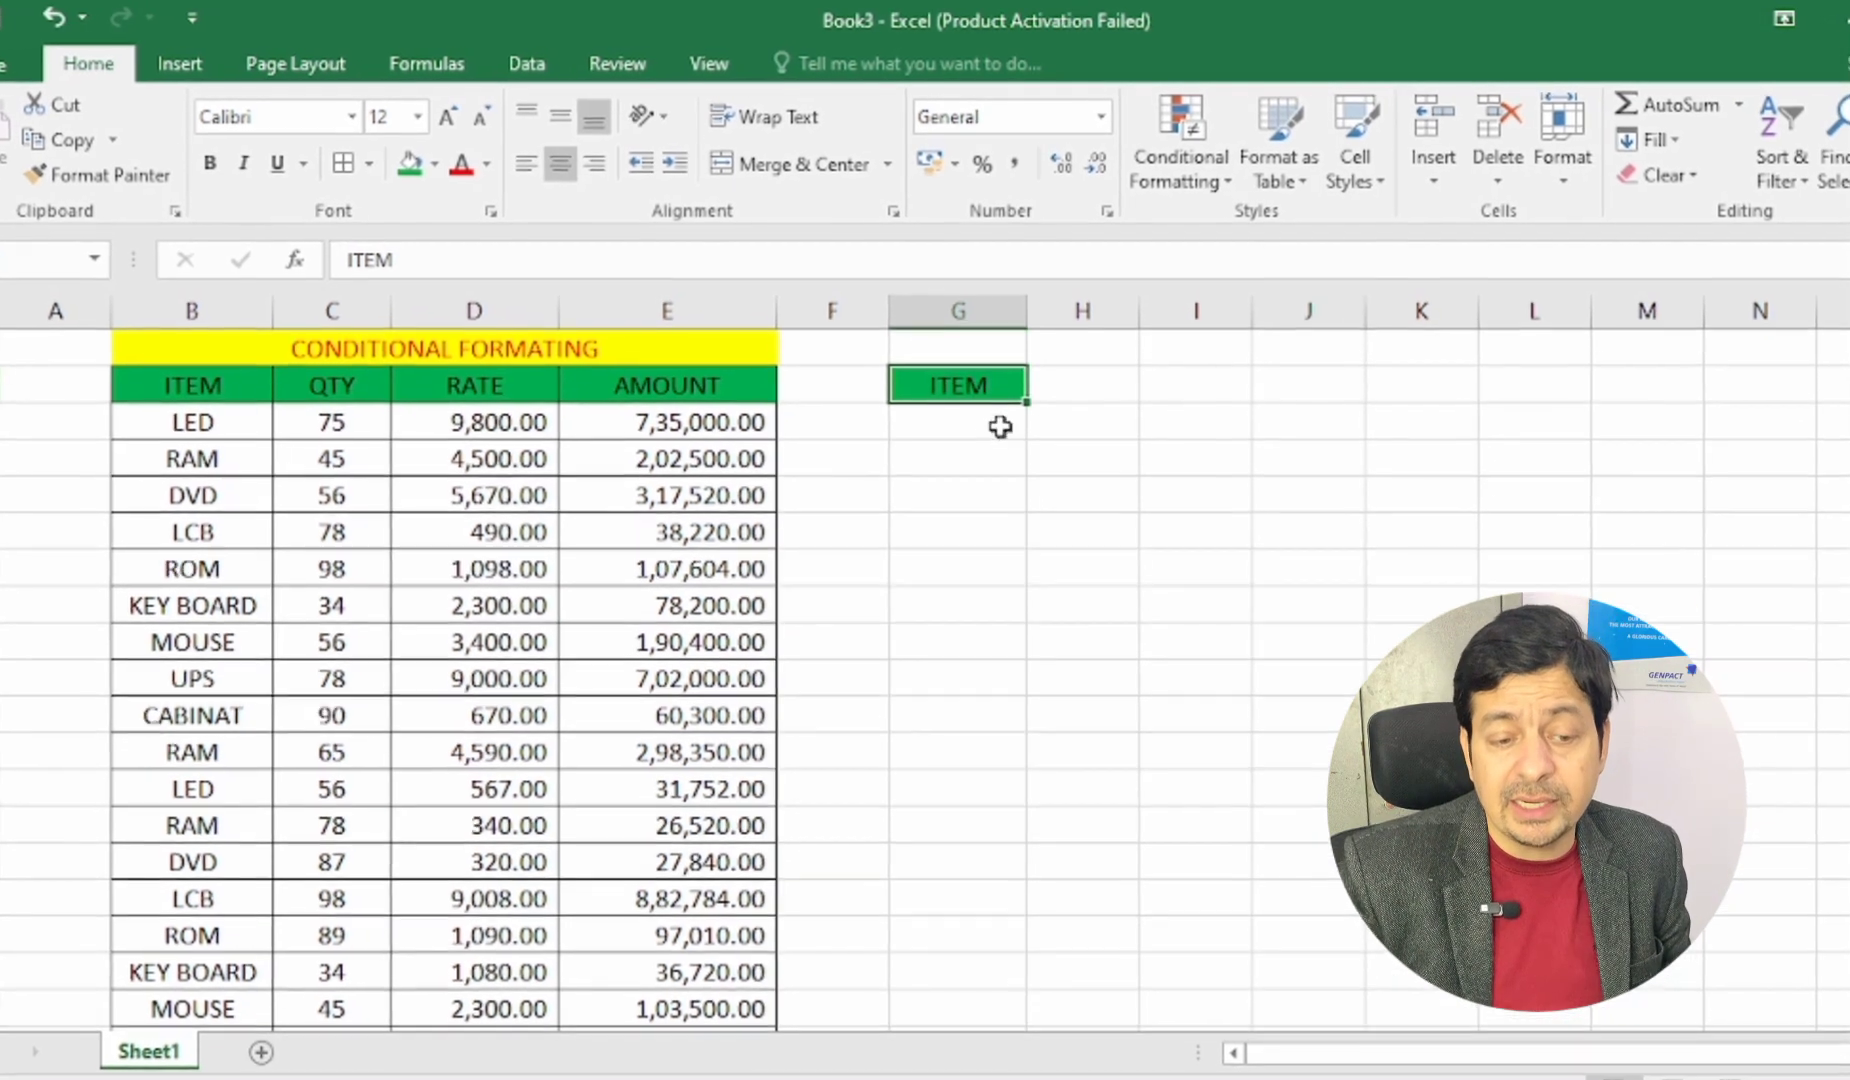
{"action": "left_click", "coordinate": [990, 407]}
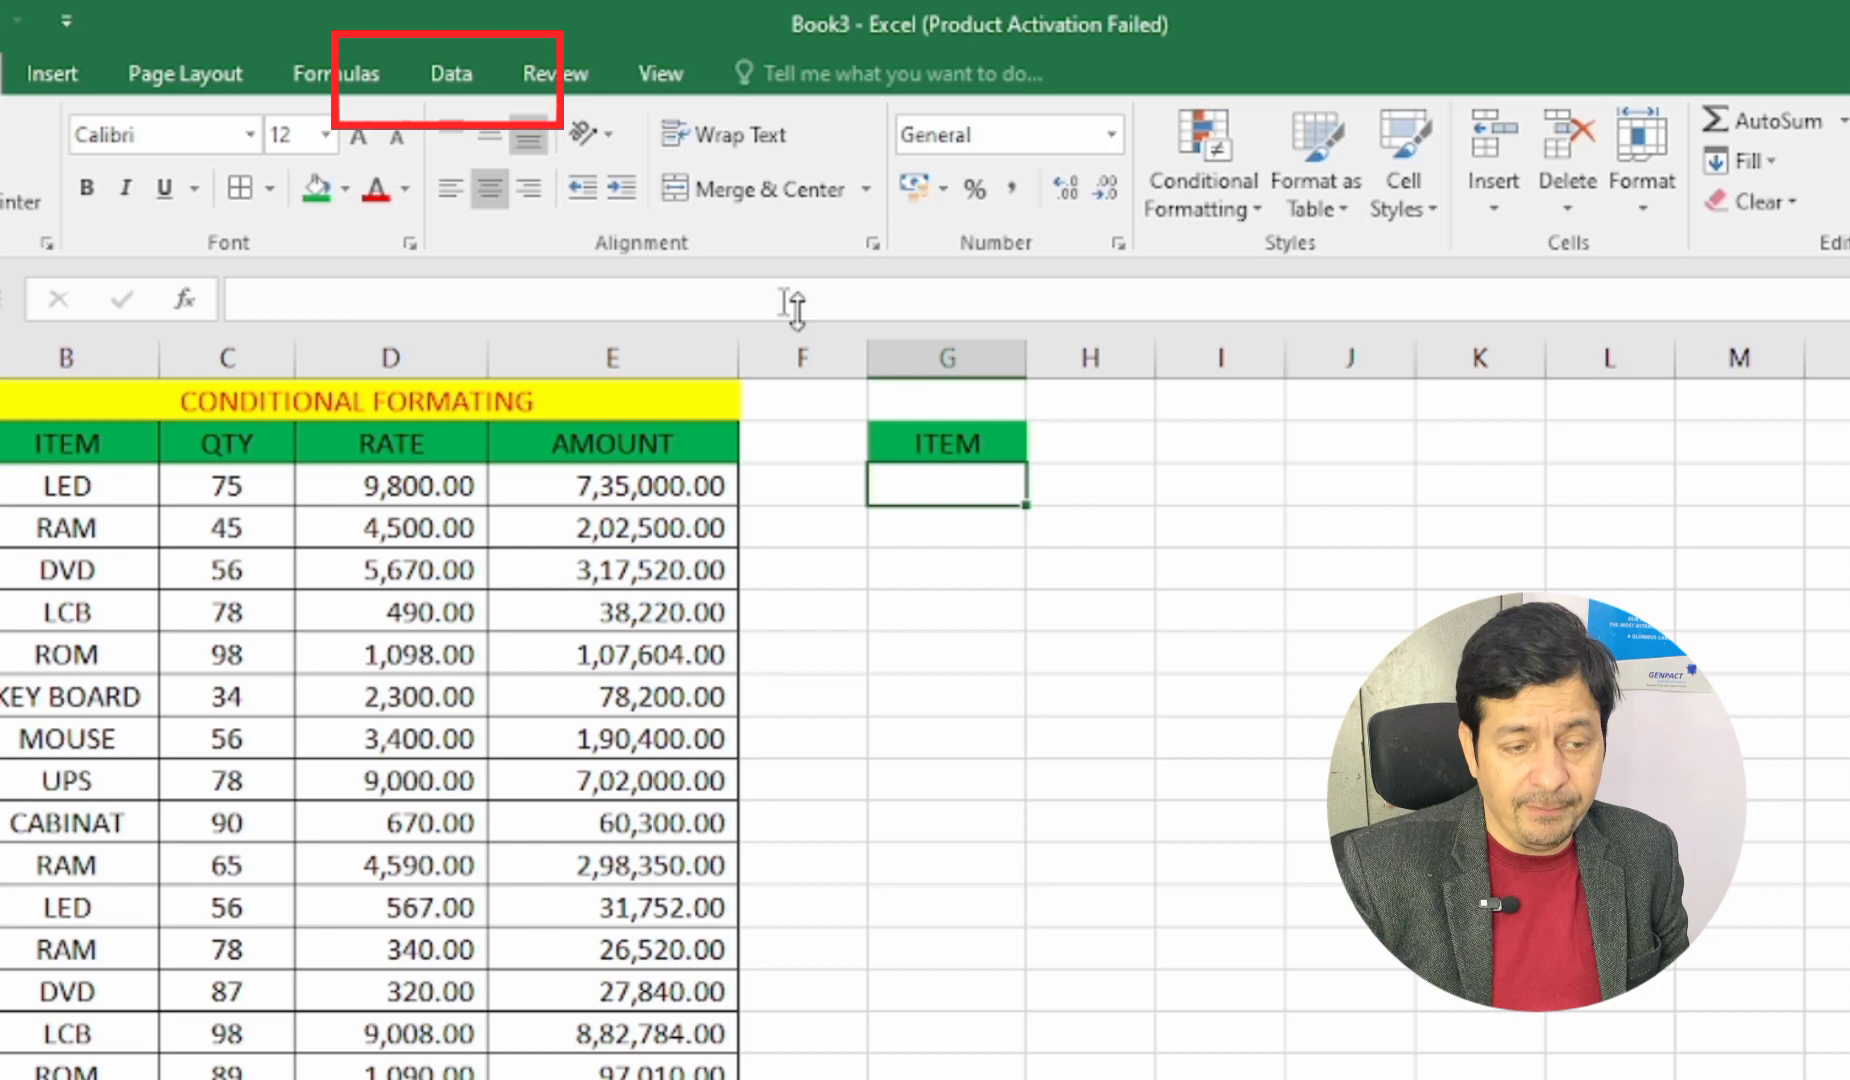
{"action": "left_click", "coordinate": [440, 82]}
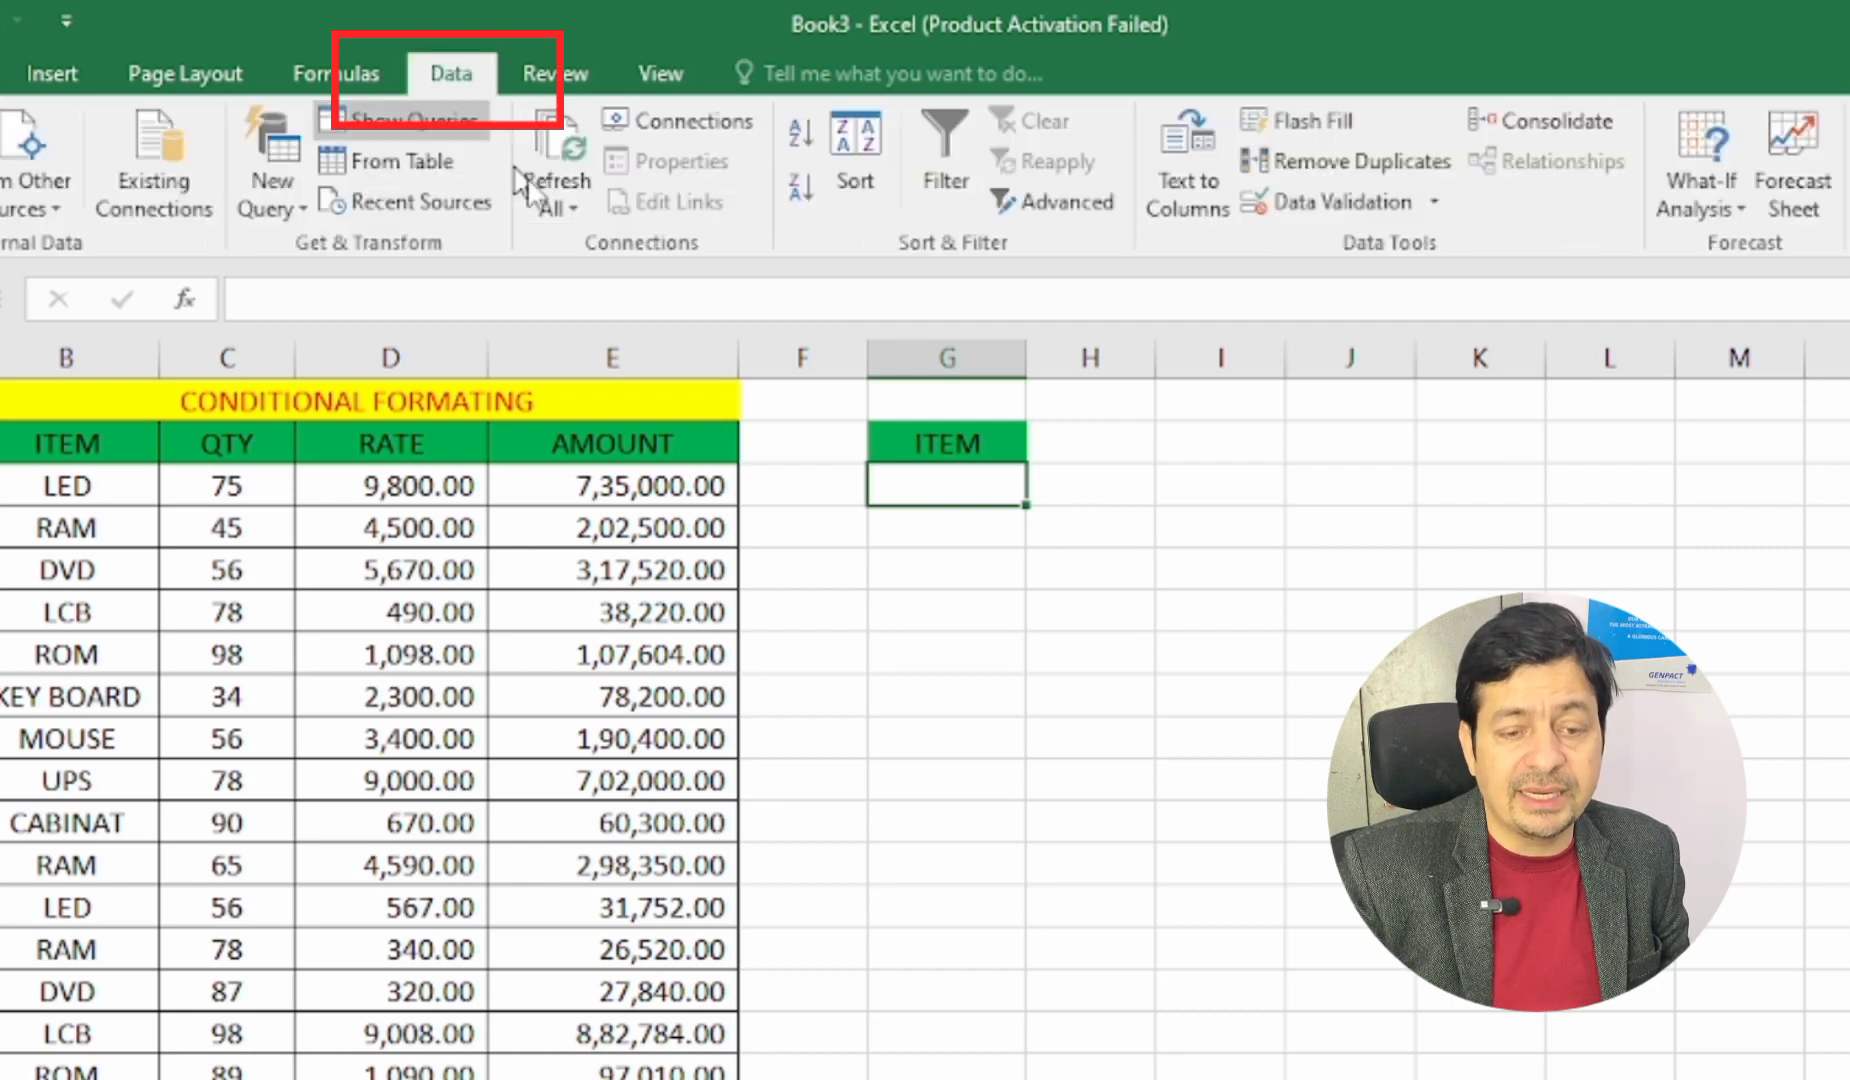
{"action": "left_click", "coordinate": [1435, 203]}
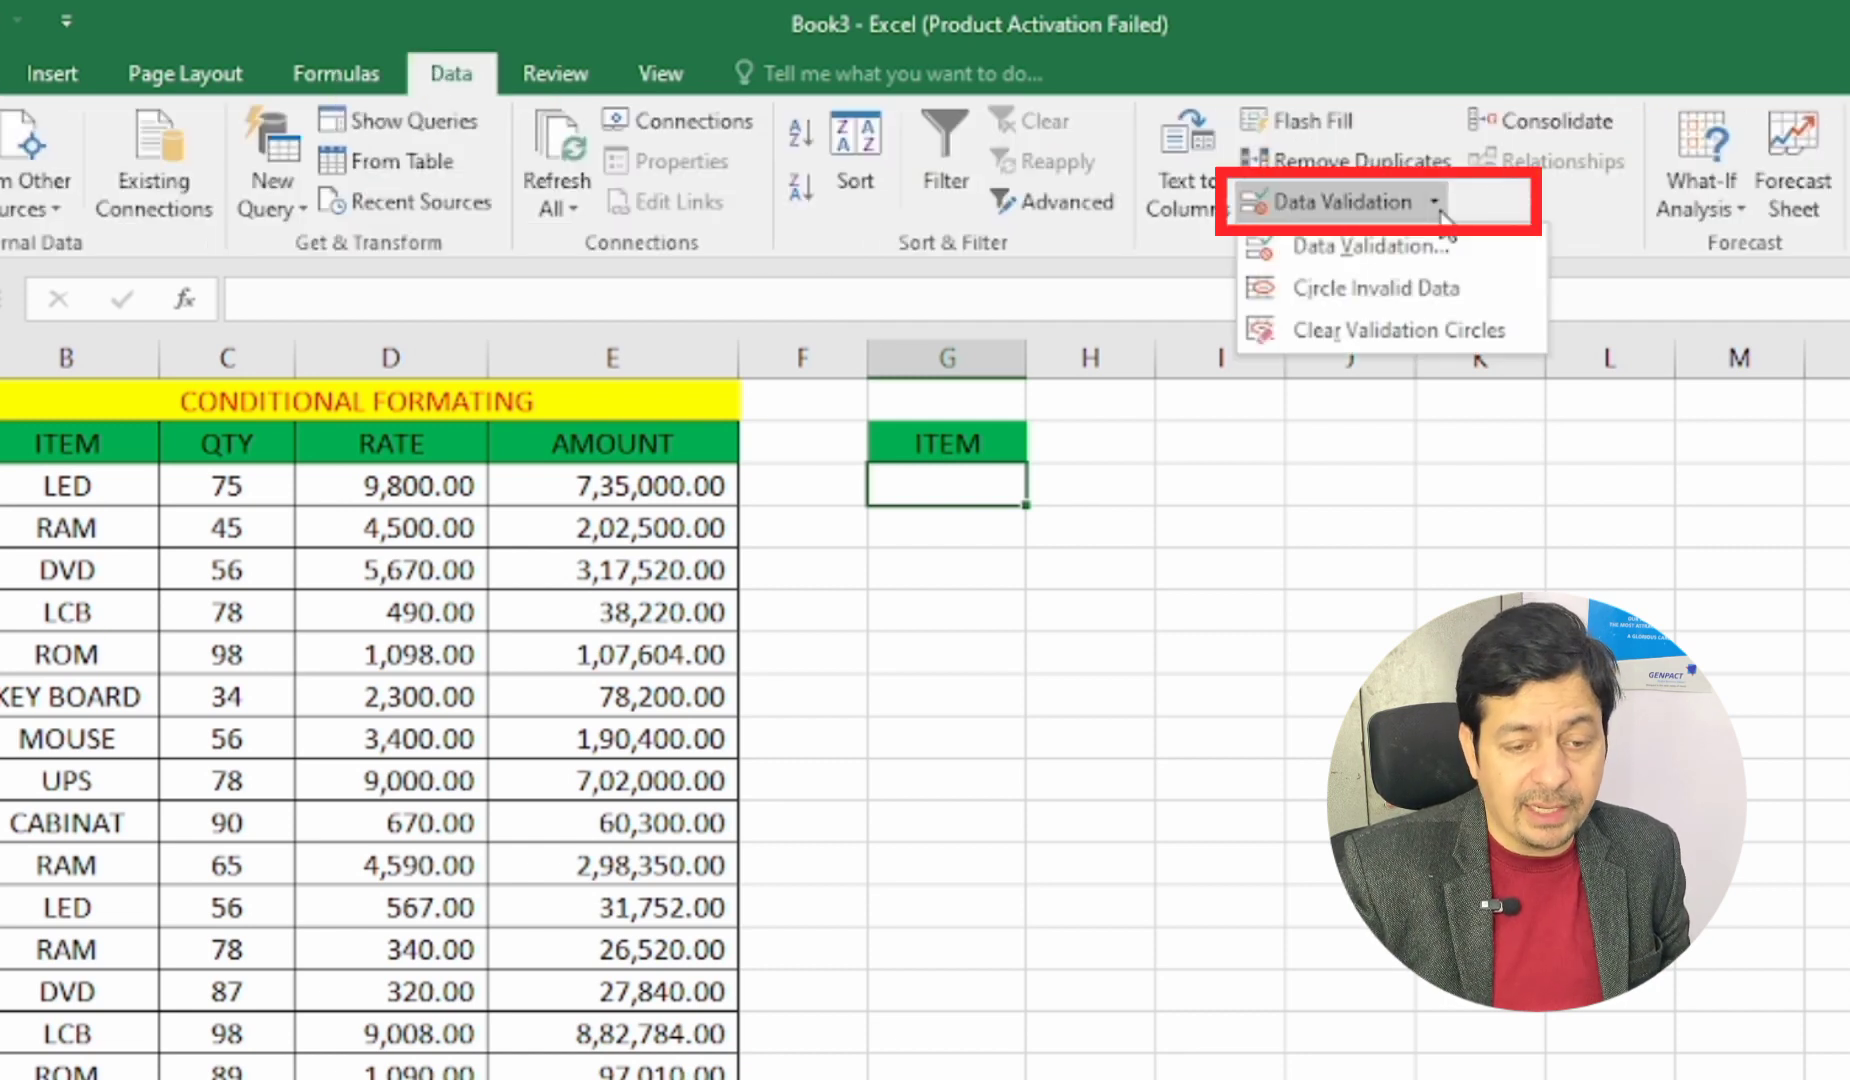
{"action": "left_click", "coordinate": [1392, 252]}
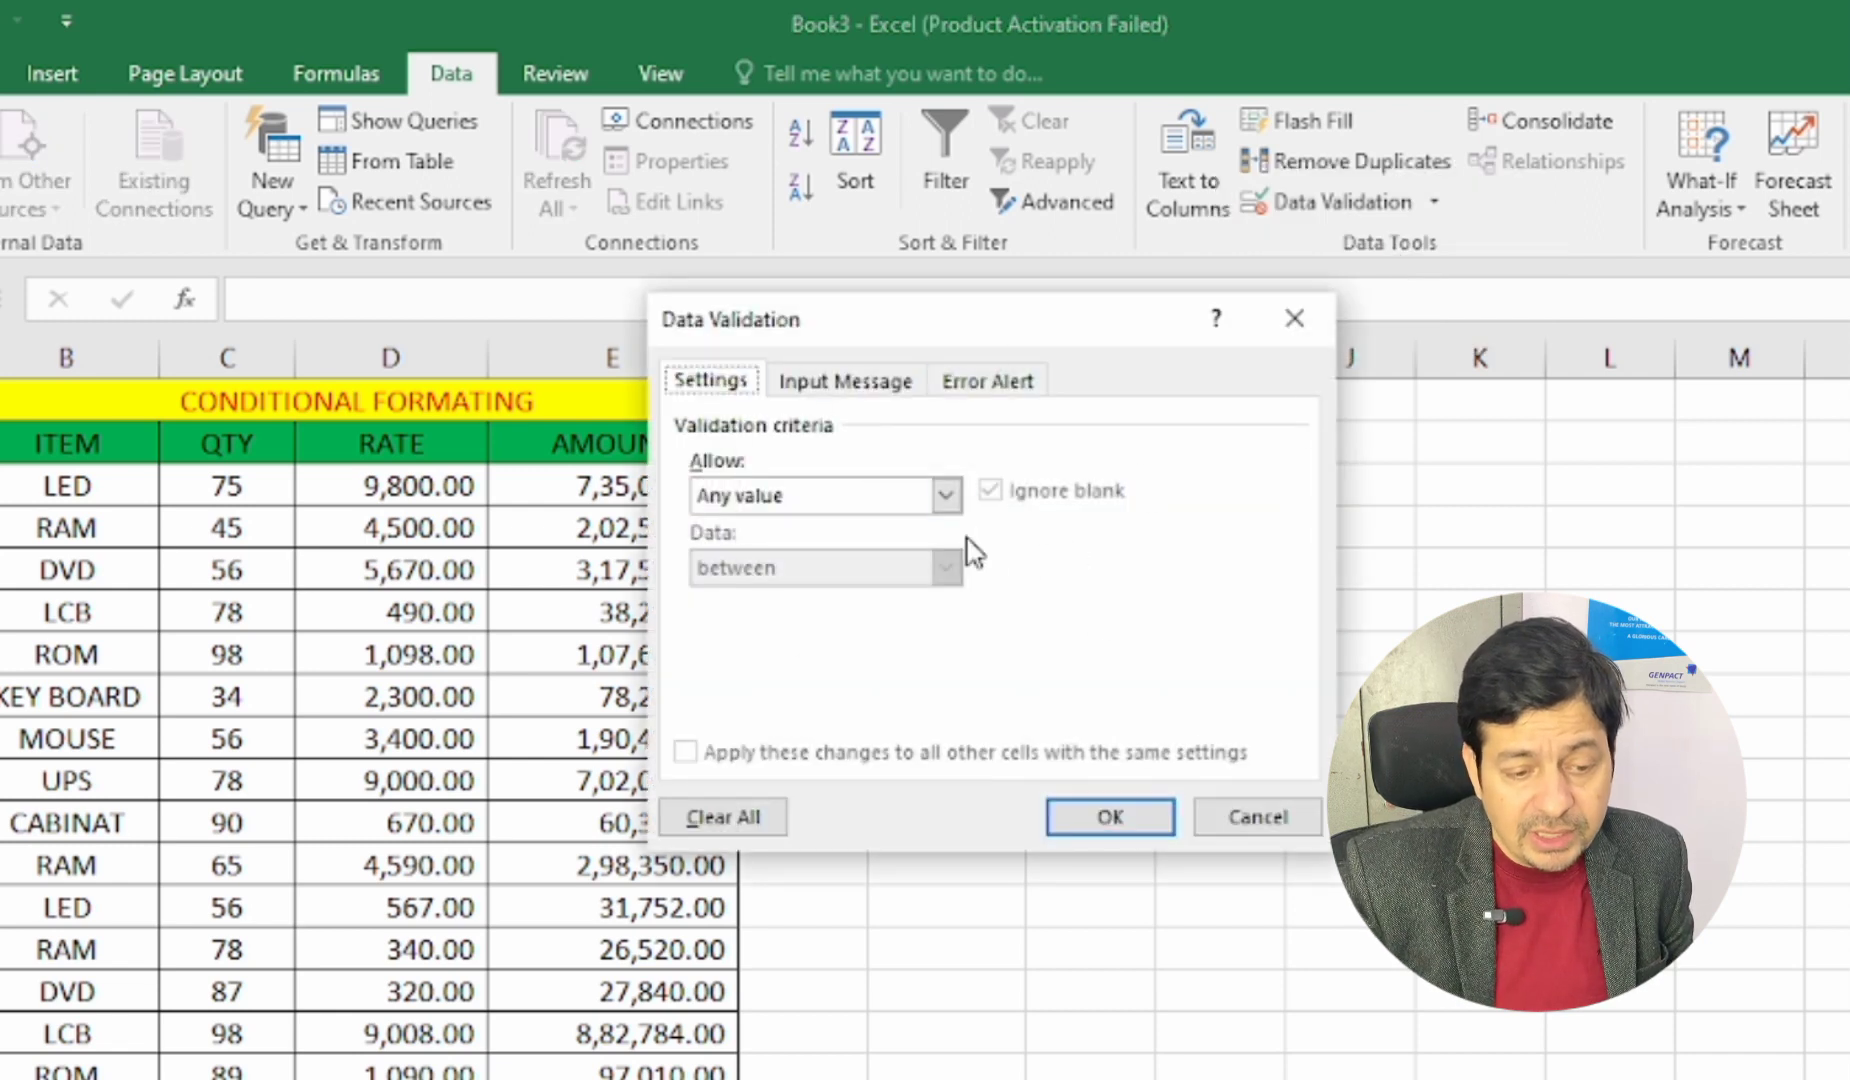
{"action": "left_click", "coordinate": [945, 495]}
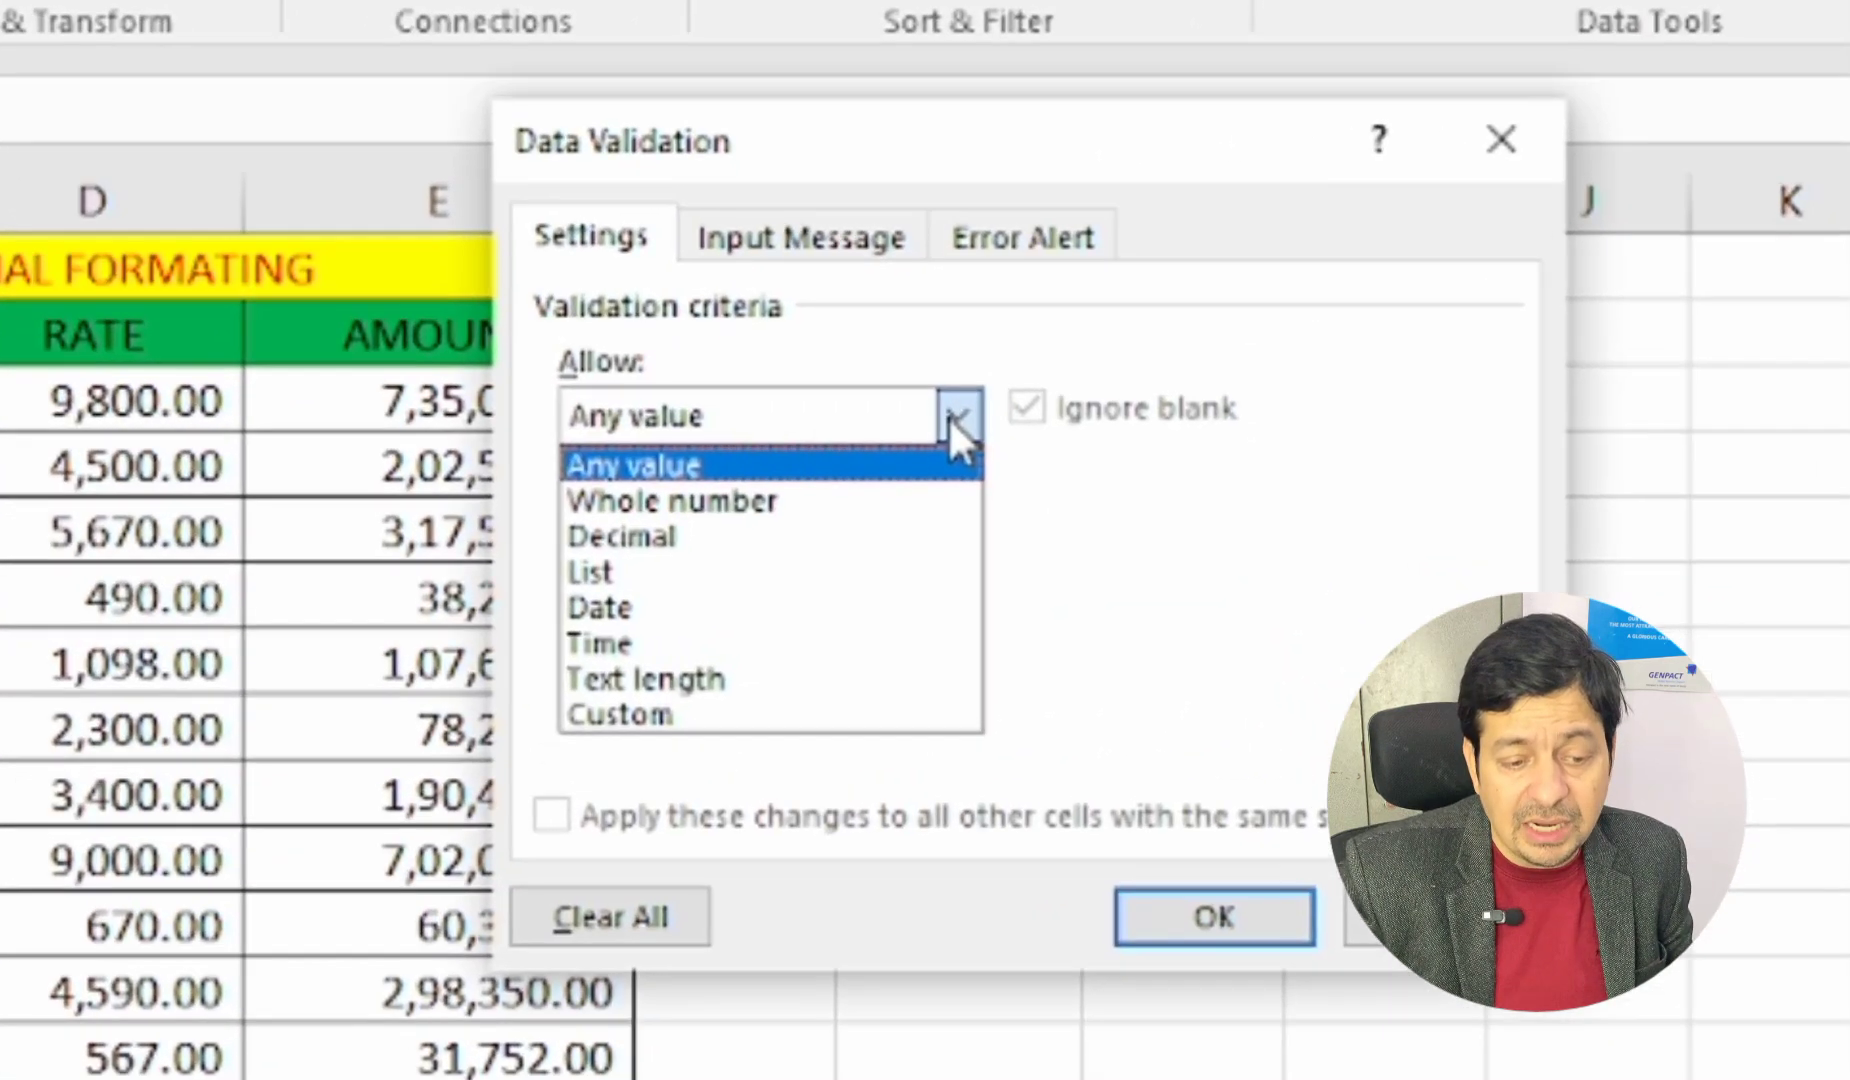
{"action": "left_click", "coordinate": [602, 552]}
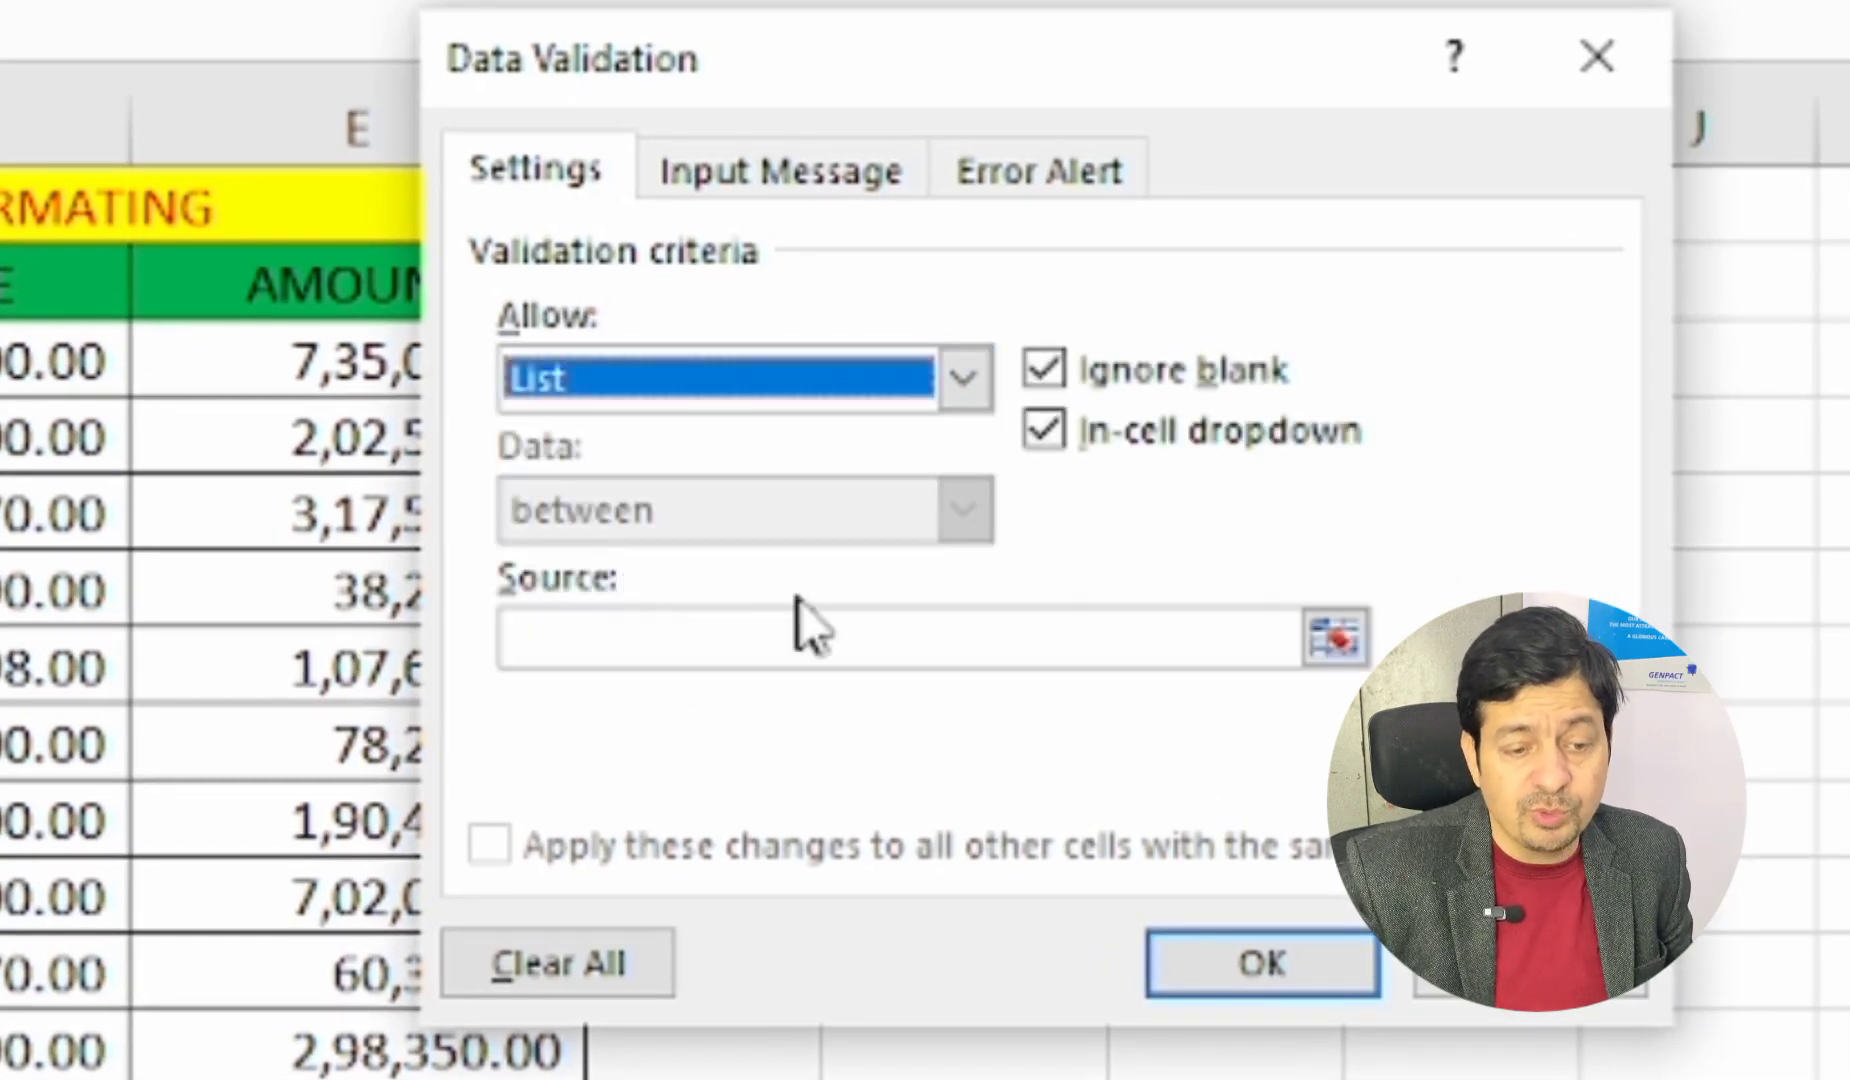
Use the item names in B3:B20 as the validation list source and apply the rule to G3
{"action": "left_click", "coordinate": [890, 640]}
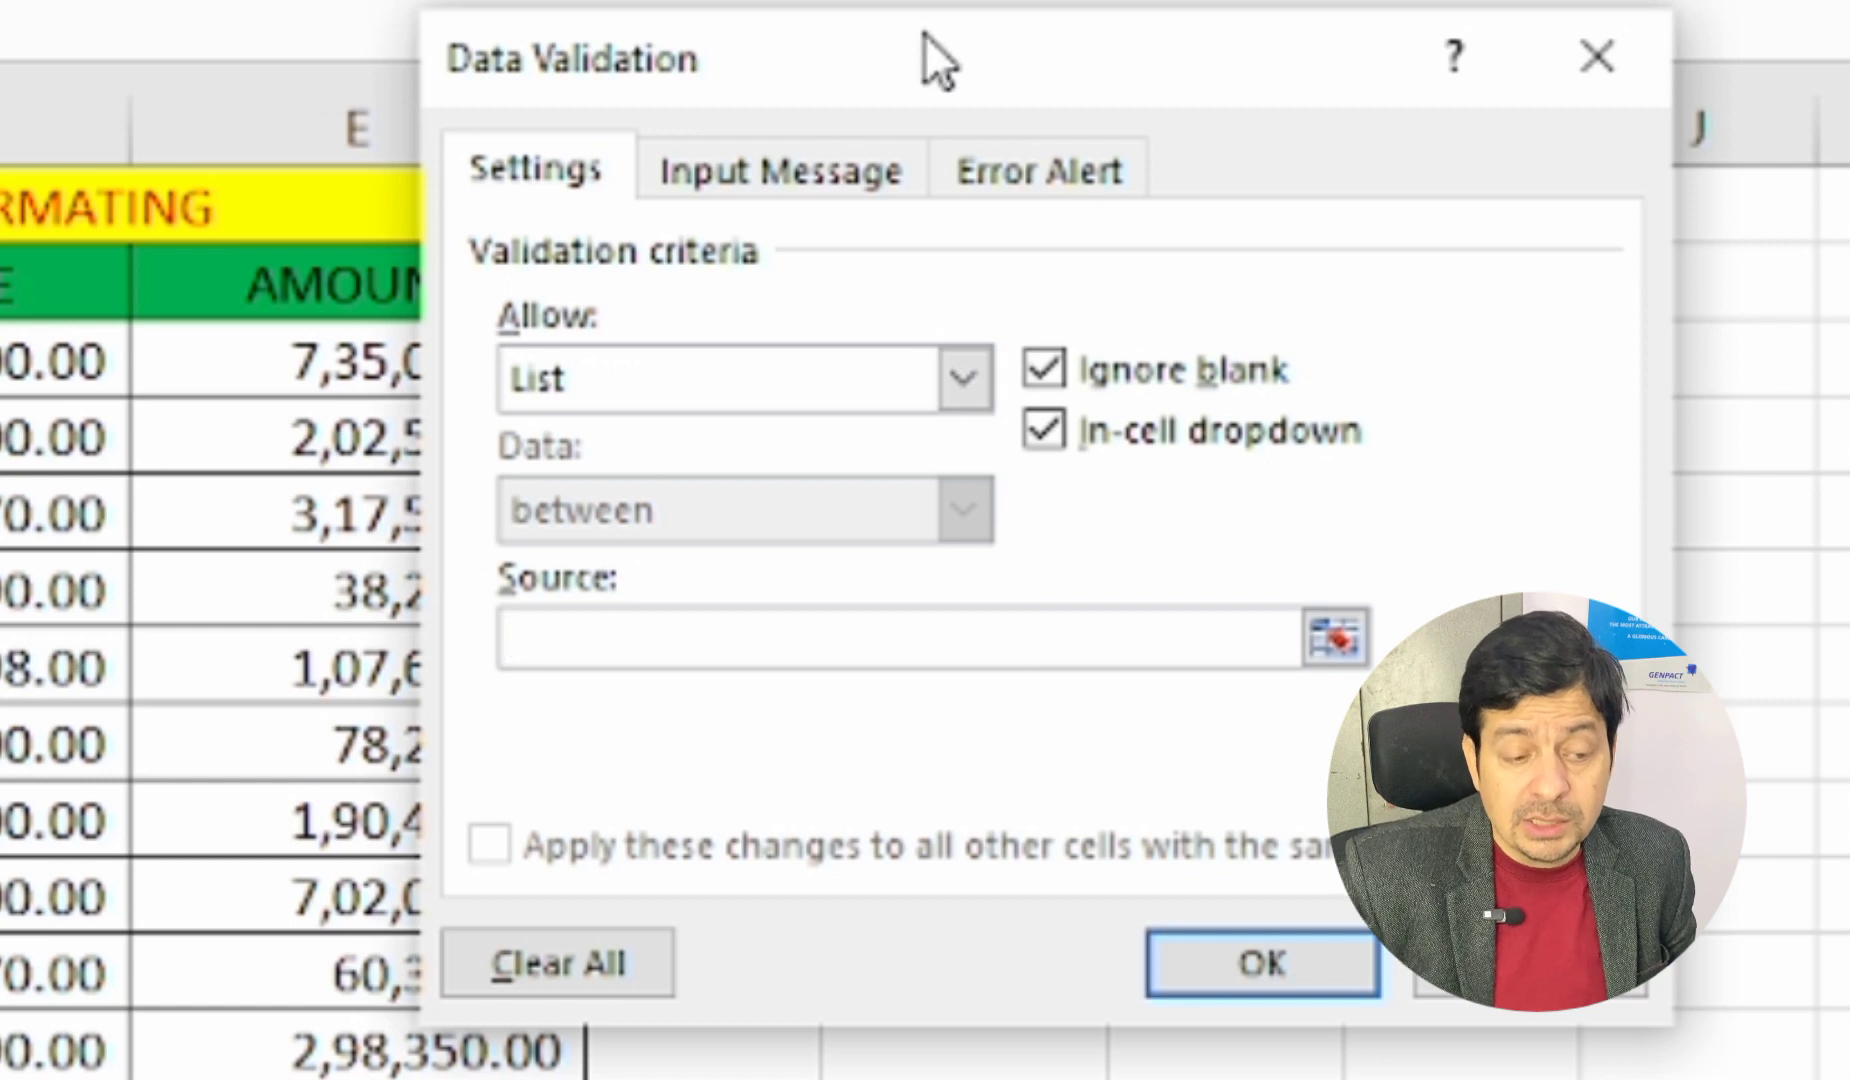
{"action": "left_click_drag", "start_coordinate": [923, 34], "coordinate": [1756, 238]}
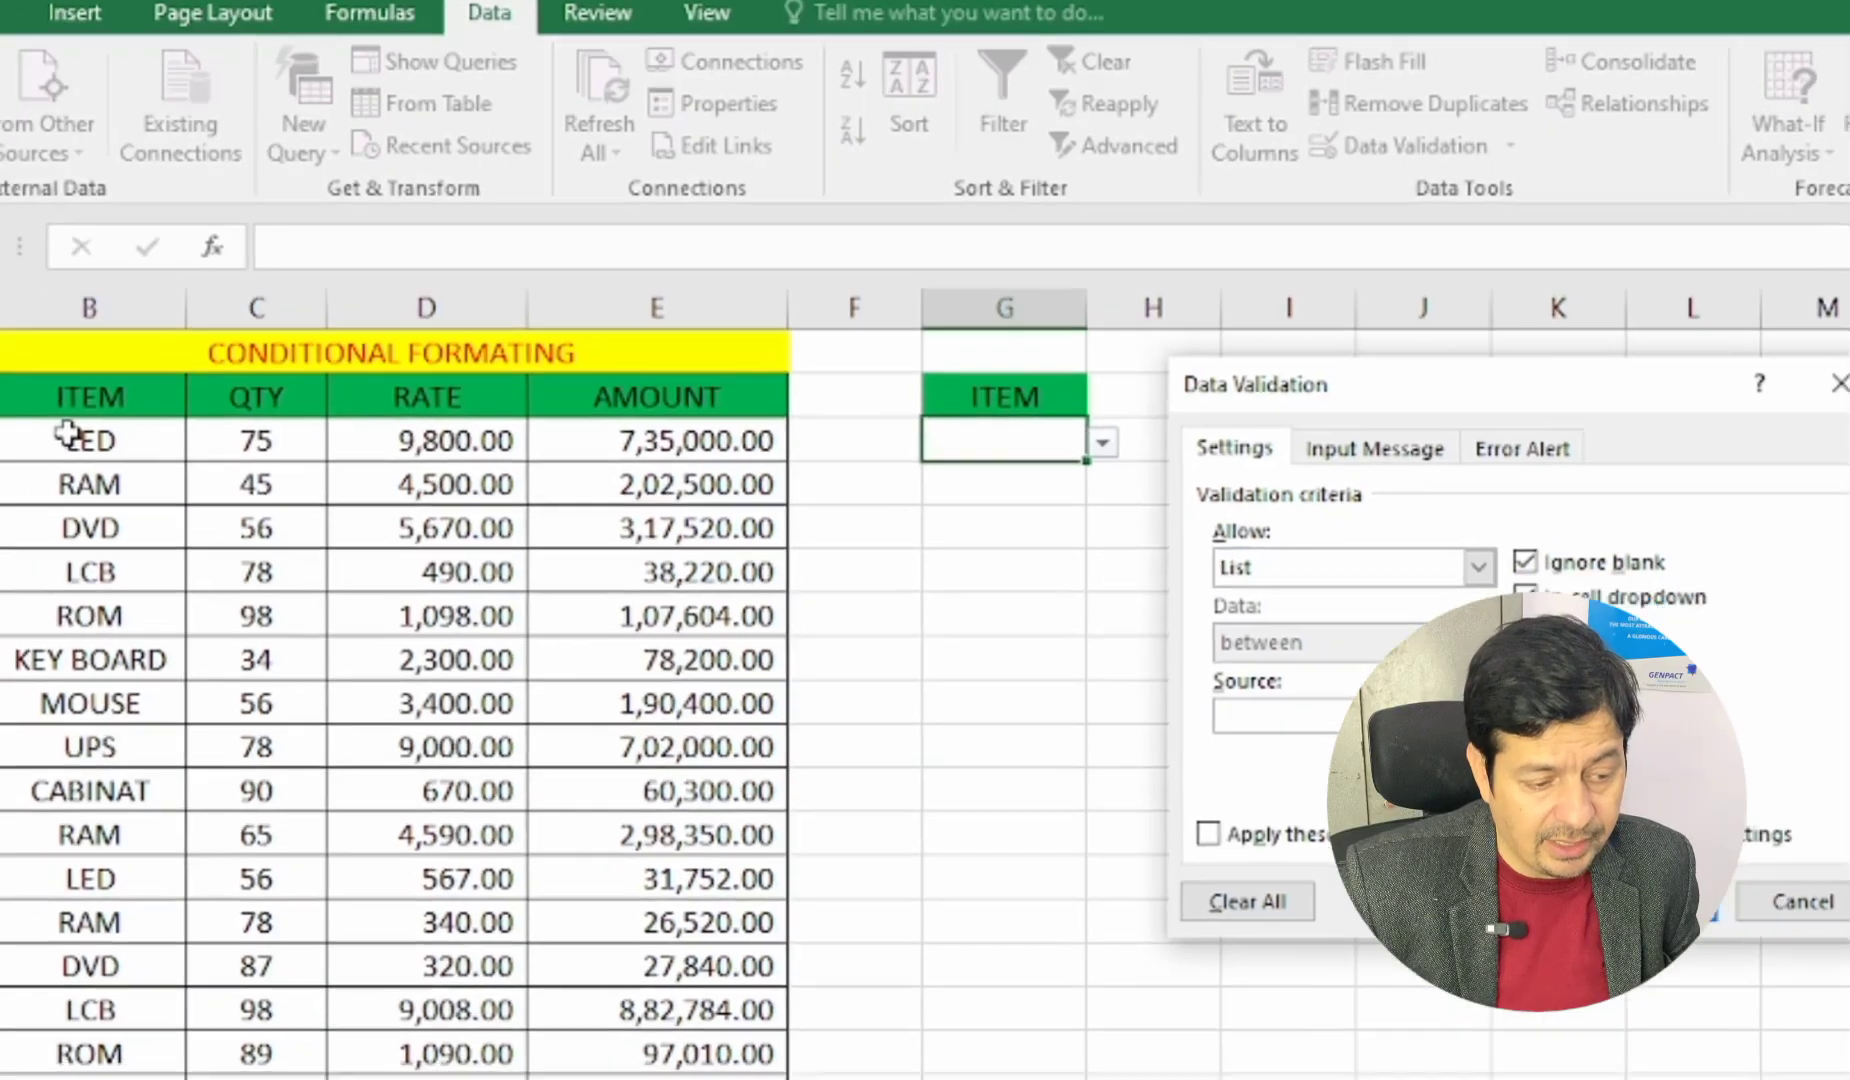
{"action": "left_click_drag", "start_coordinate": [62, 485], "coordinate": [70, 1078]}
{"action": "left_click_drag", "start_coordinate": [297, 968], "coordinate": [290, 955]}
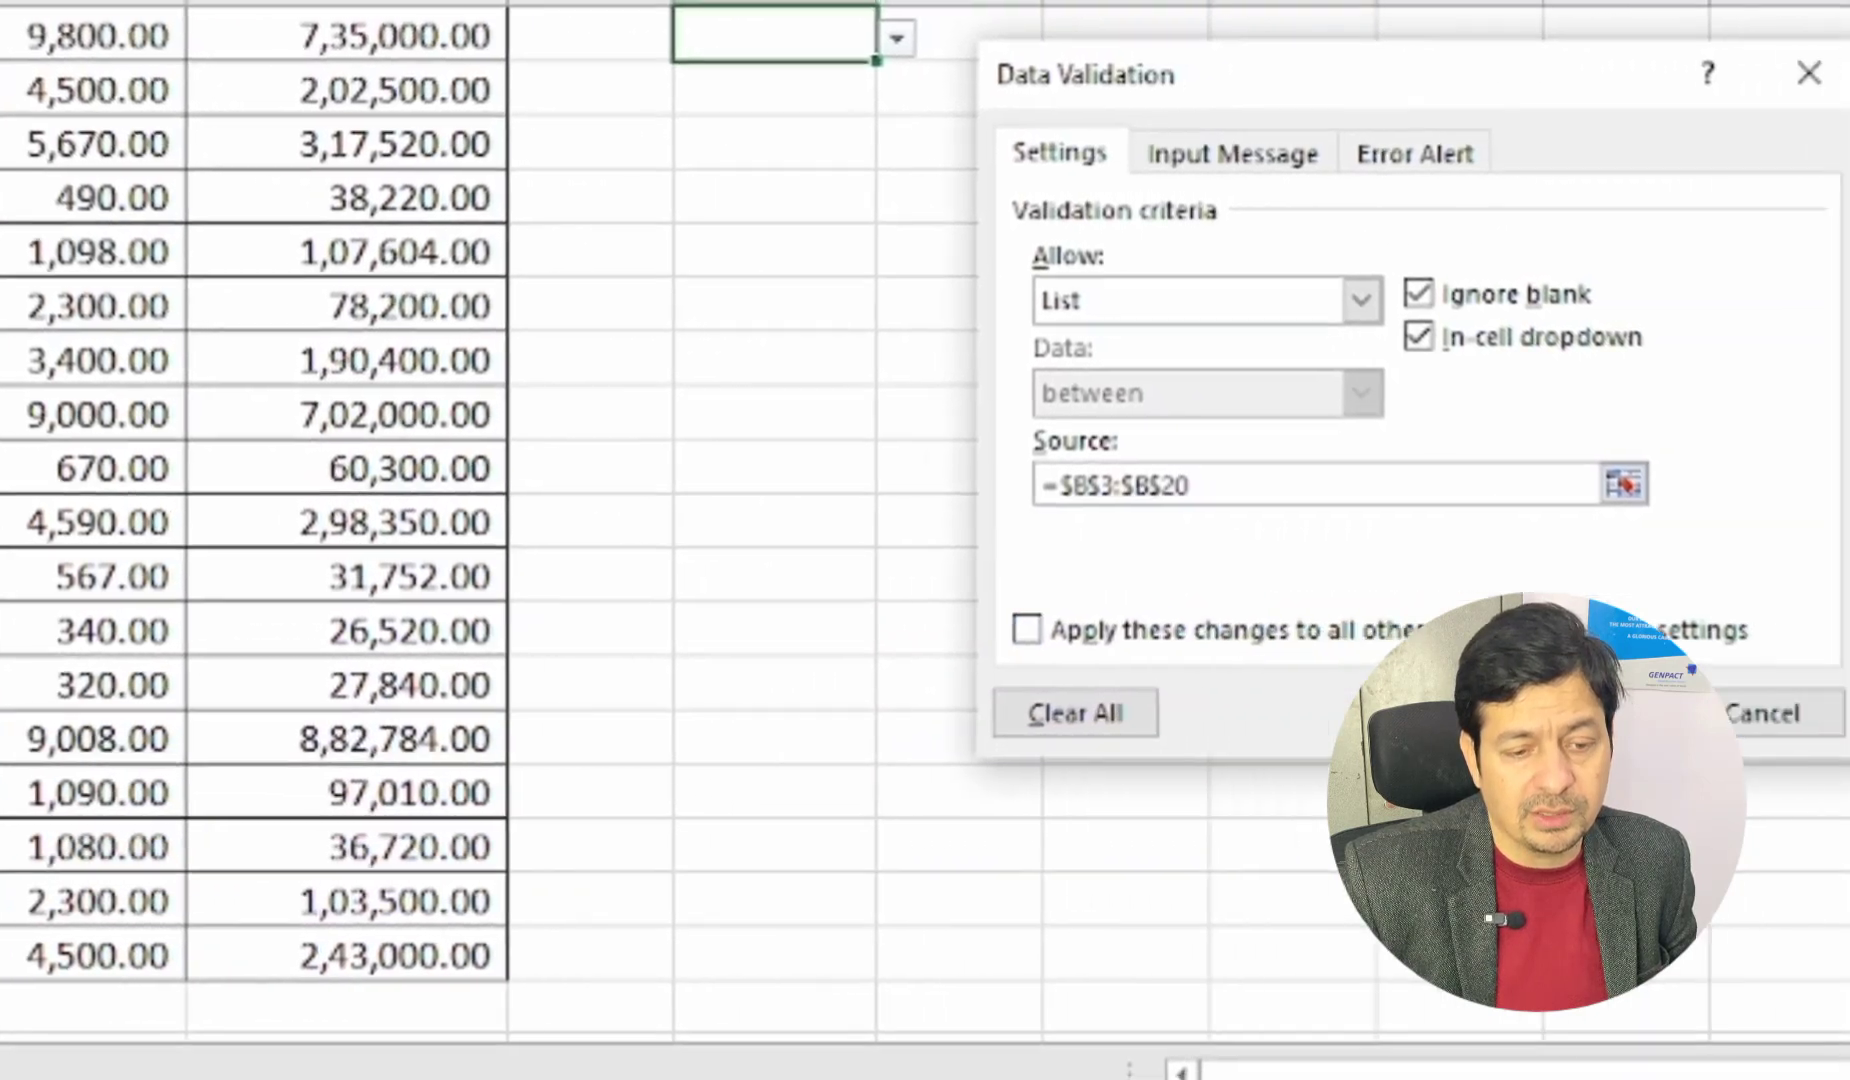
{"action": "left_click", "coordinate": [1587, 709]}
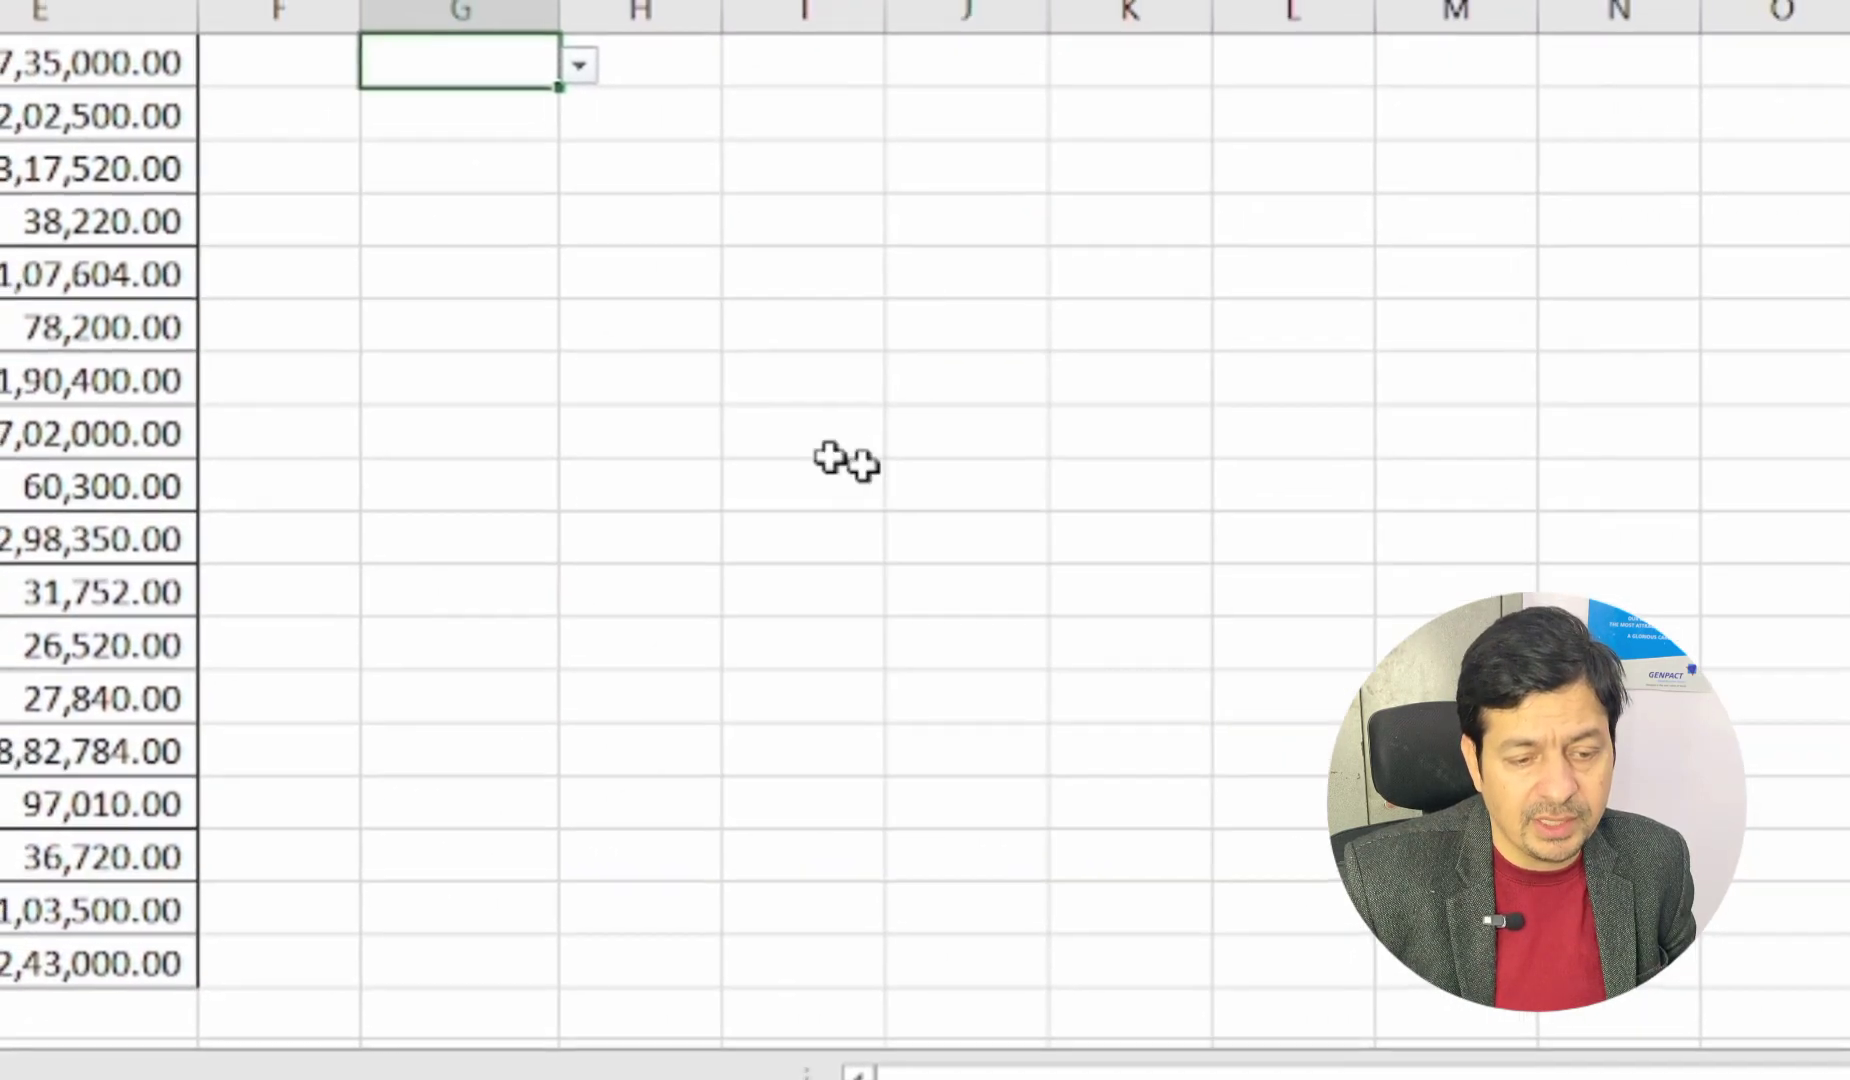
Check the item entries offered by the drop-down list in cell G3
{"action": "left_click", "coordinate": [595, 182]}
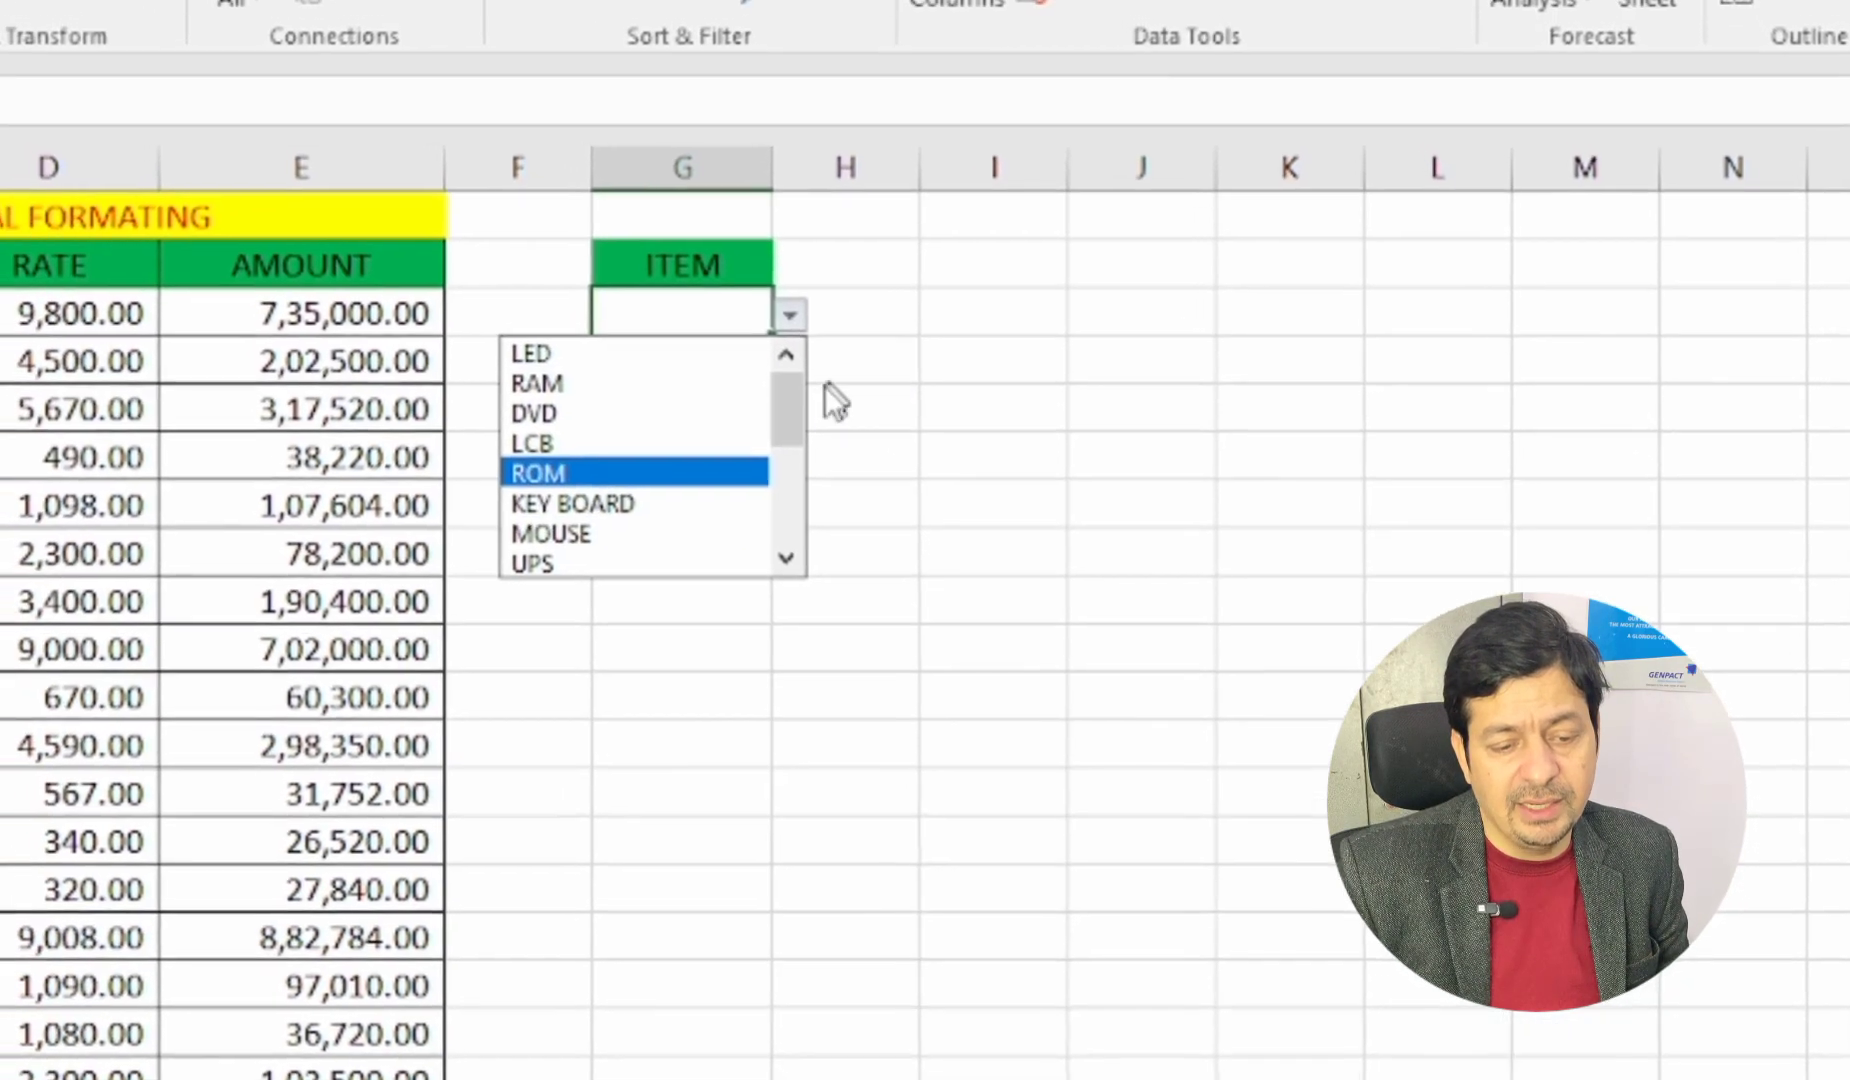
{"action": "left_click_drag", "start_coordinate": [796, 430], "coordinate": [858, 434]}
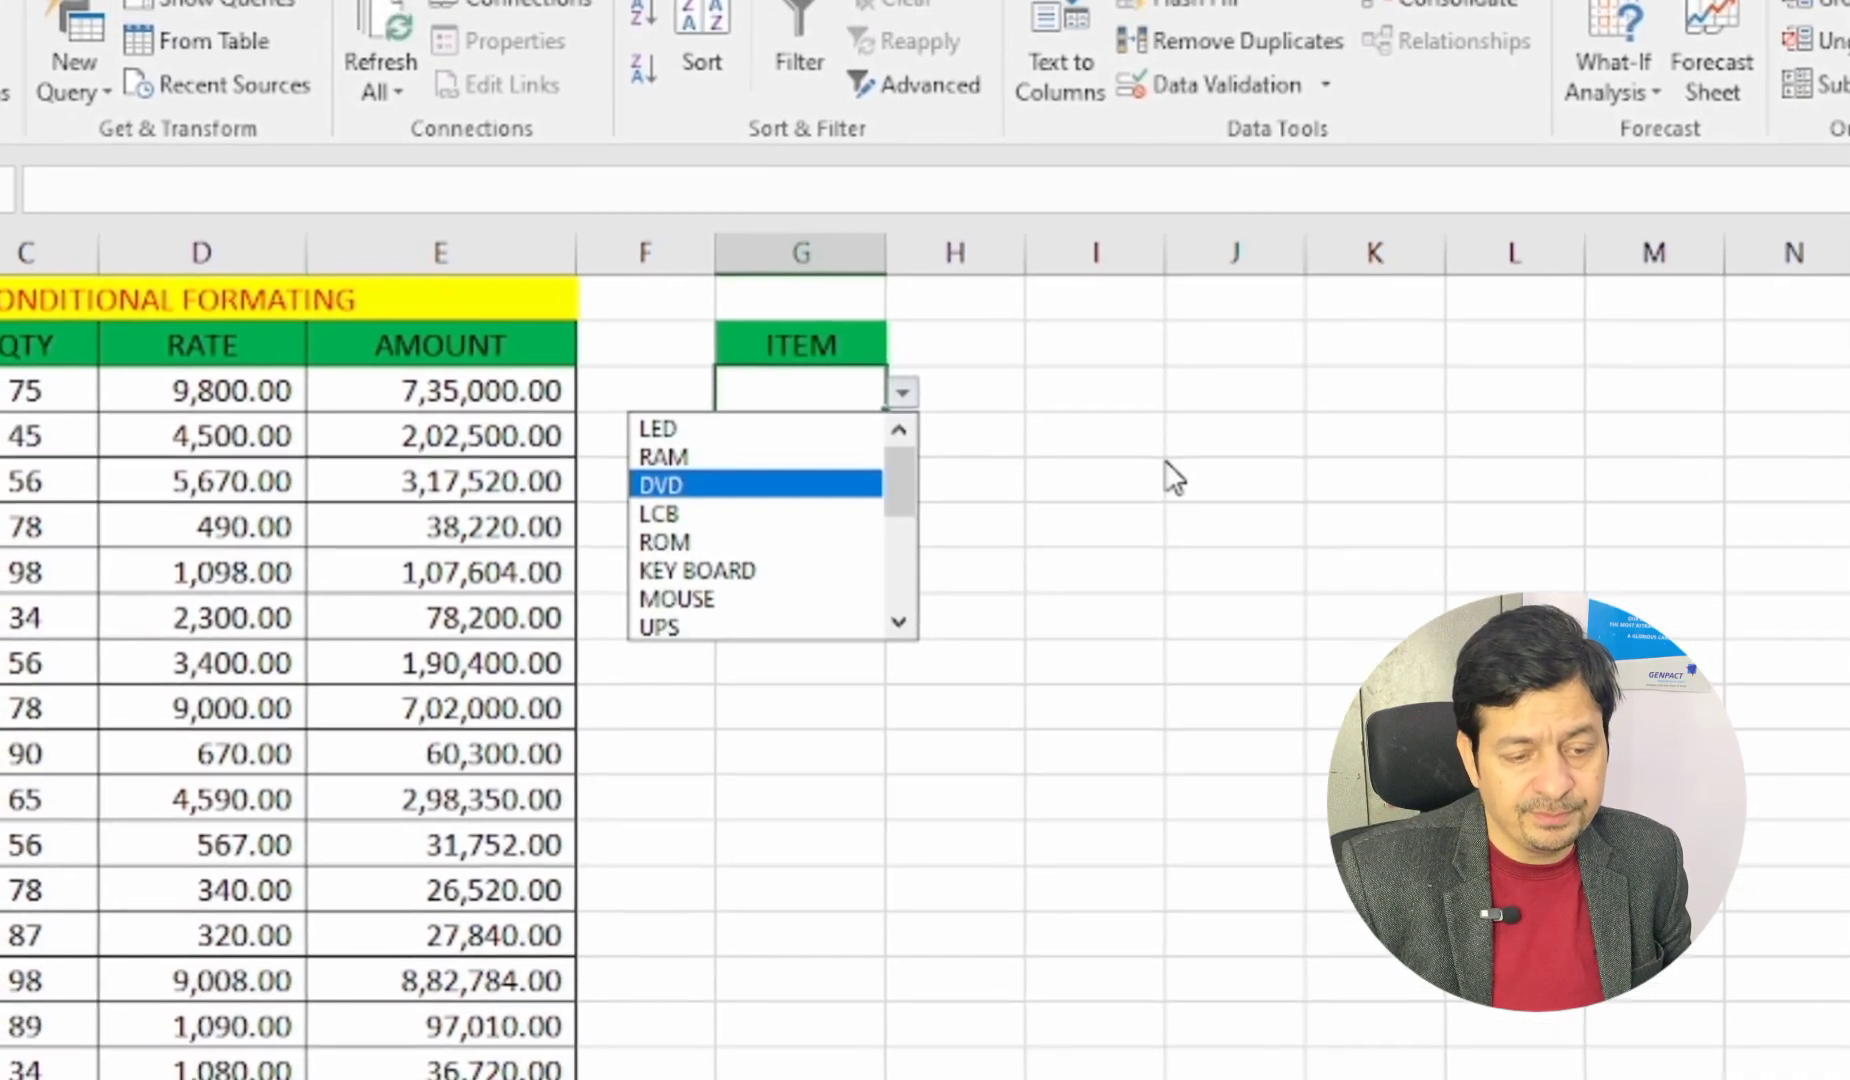
{"action": "left_click", "coordinate": [1127, 430]}
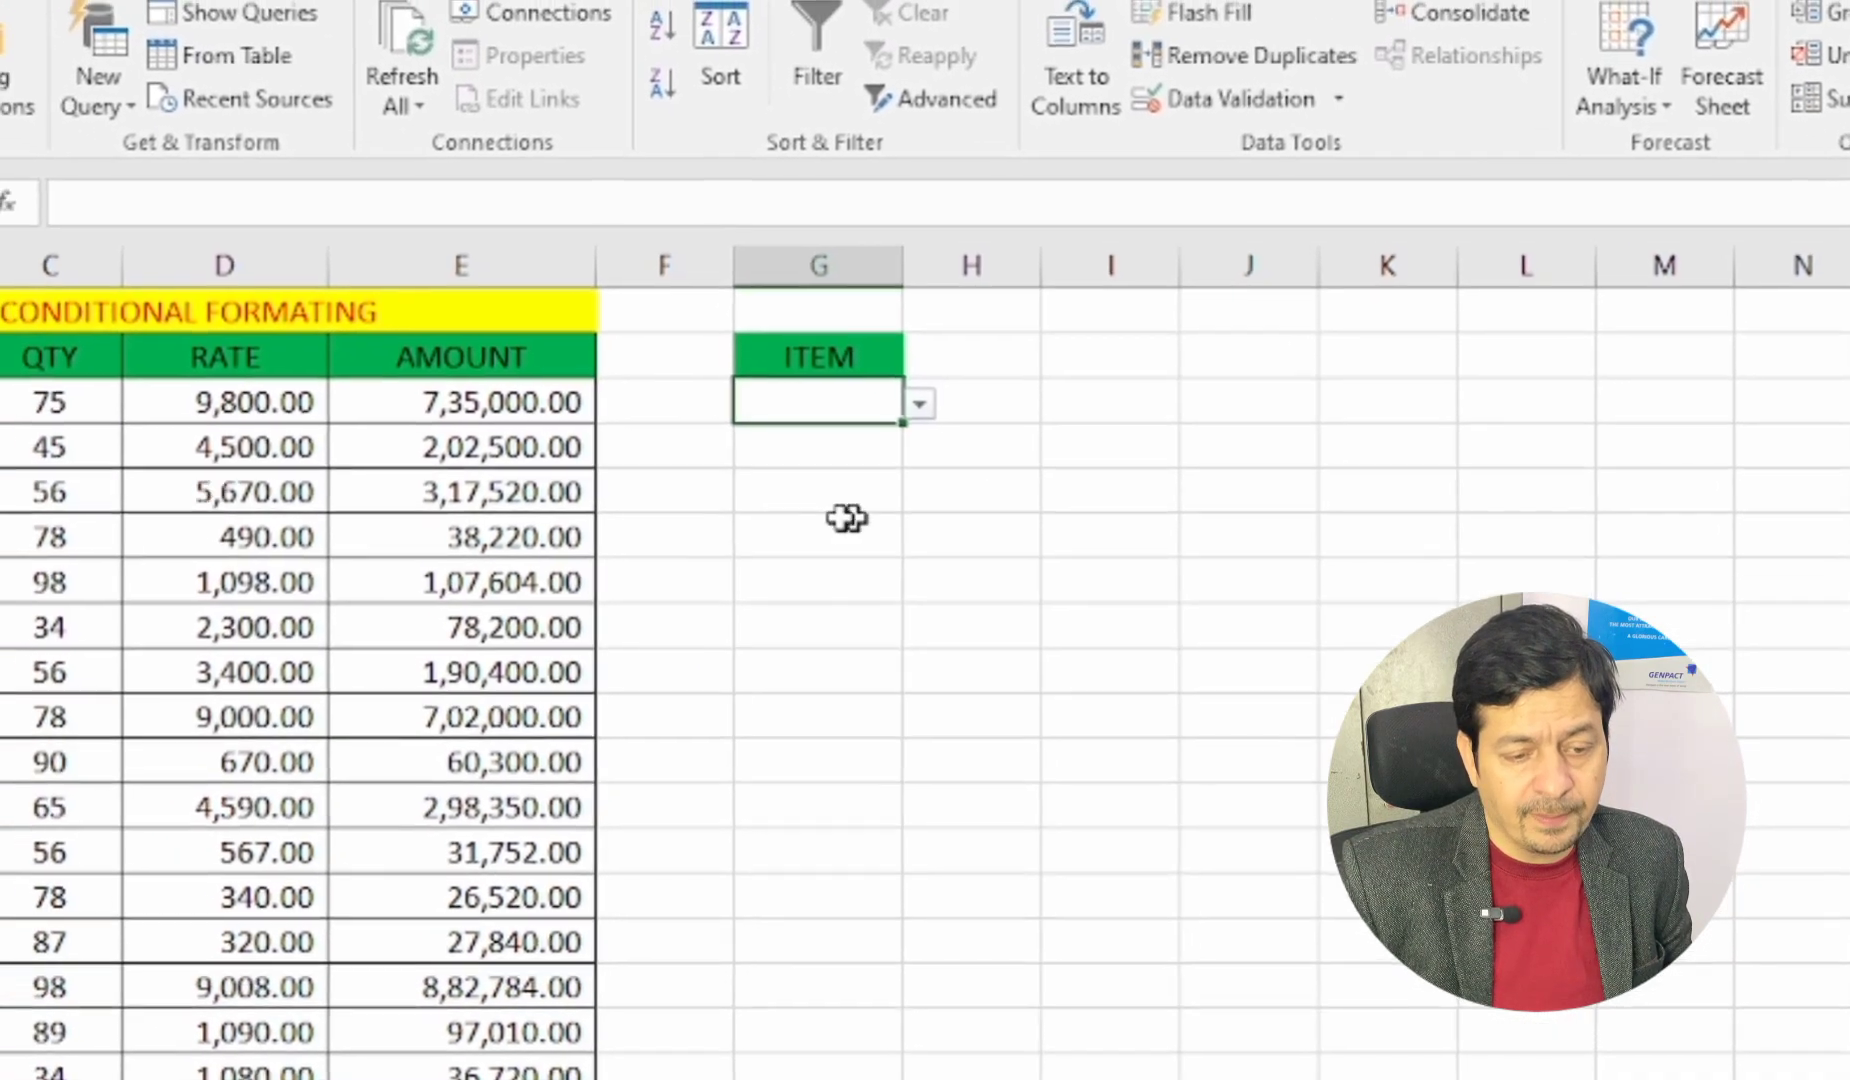
{"action": "left_click", "coordinate": [845, 521]}
{"action": "left_click", "coordinate": [800, 403]}
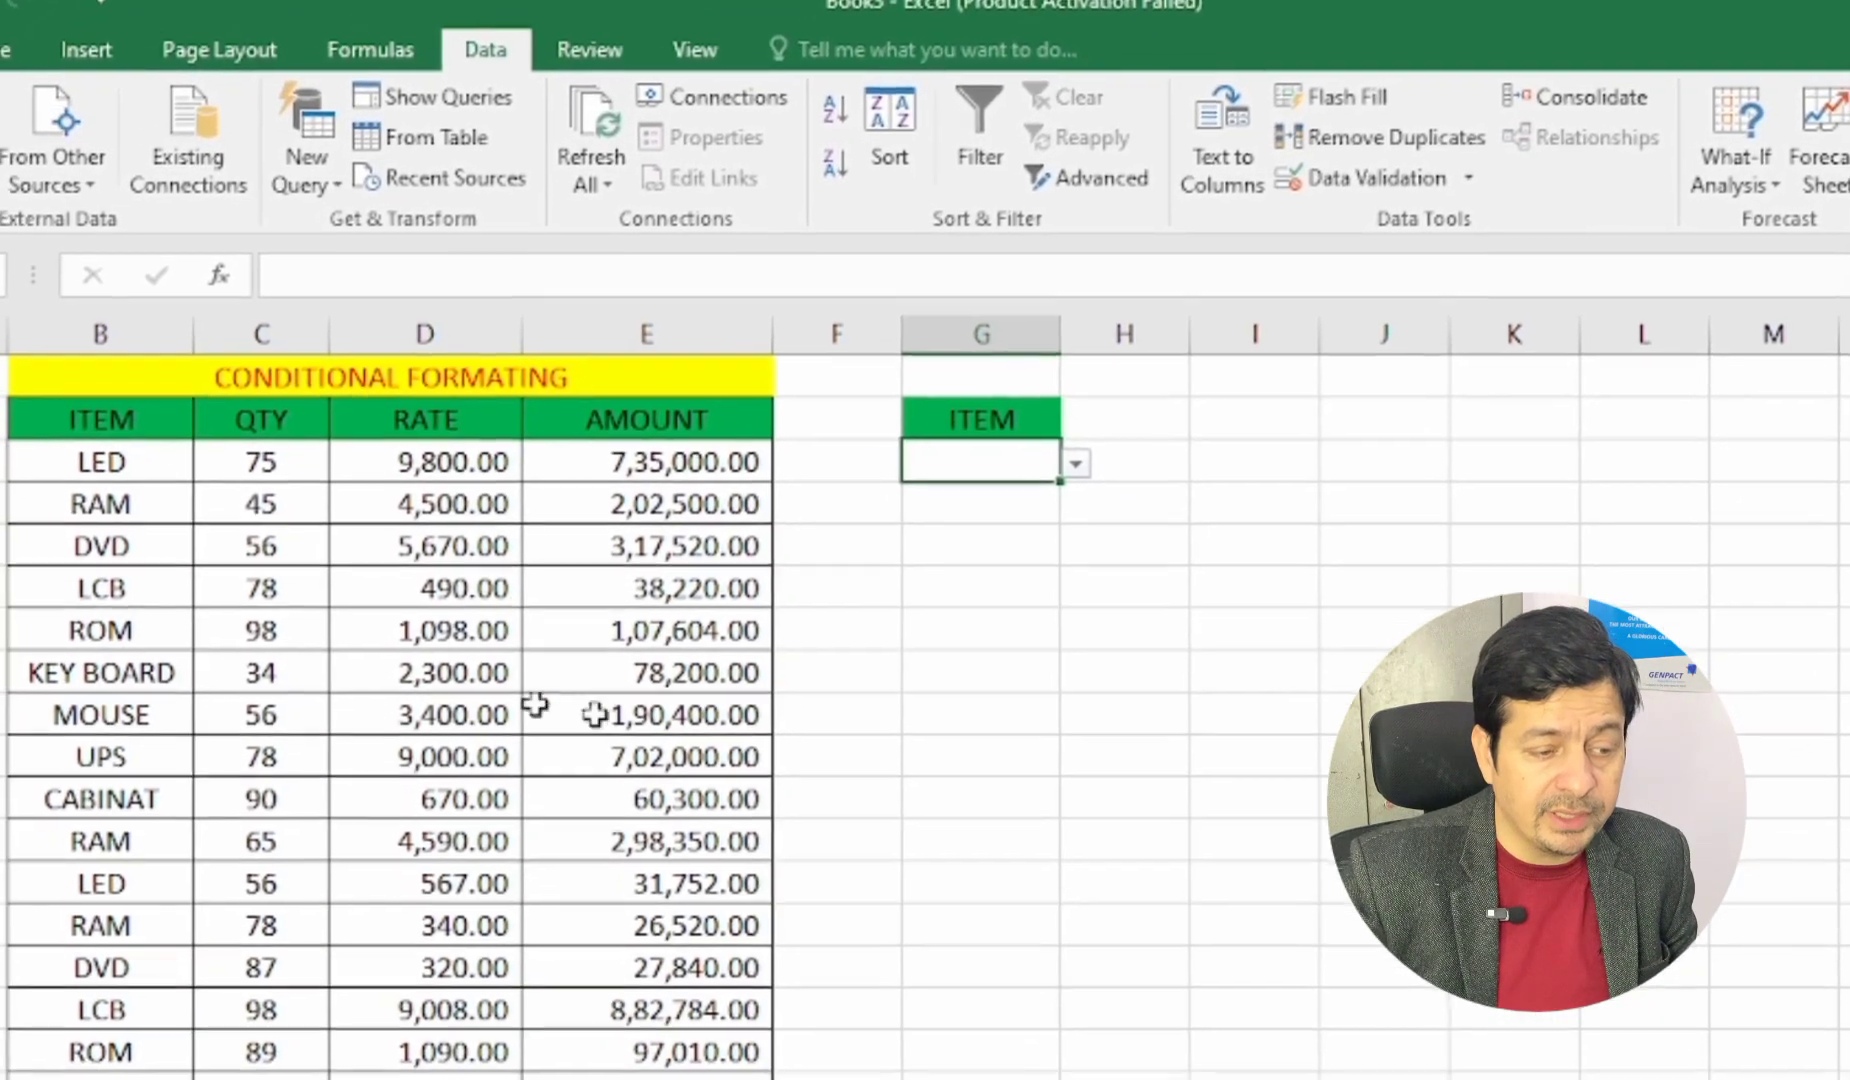
{"action": "left_click", "coordinate": [440, 731]}
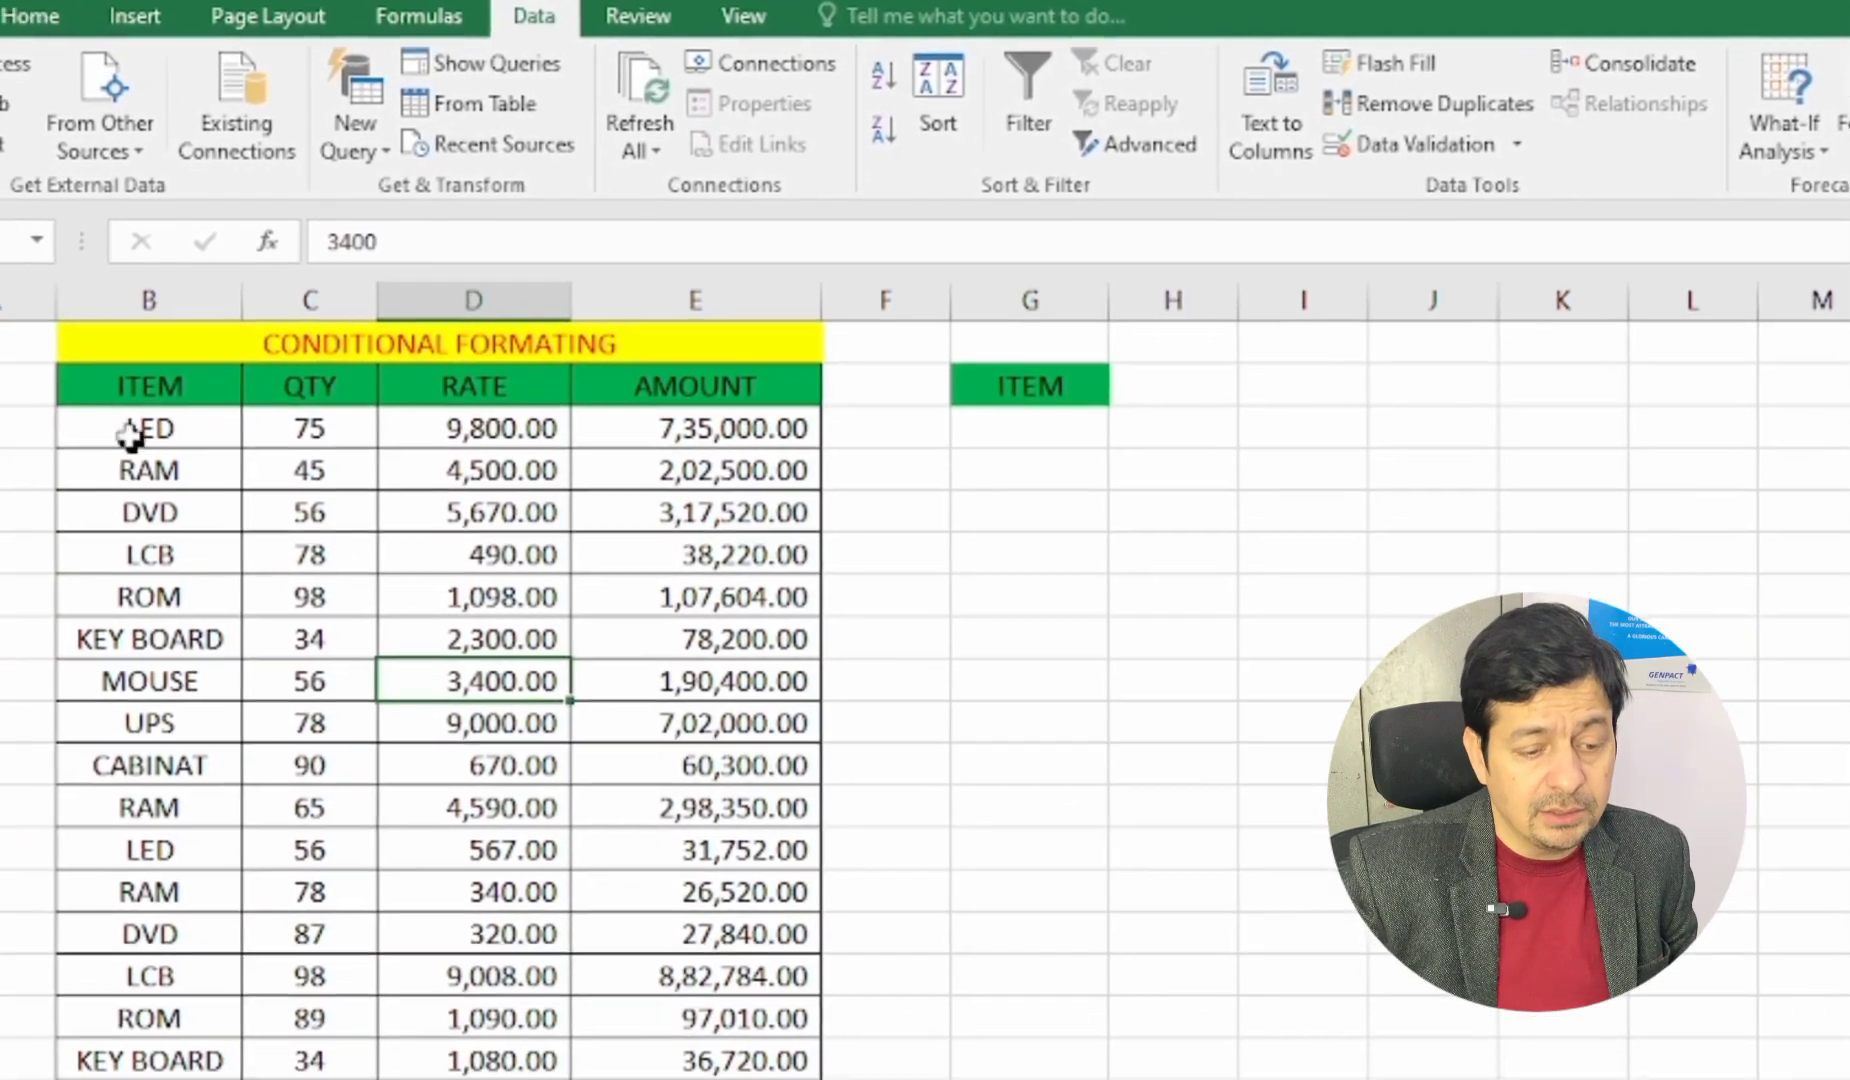
Create a new conditional formatting rule for B3:E20 that uses a formula to determine which cells to format
{"action": "left_click", "coordinate": [43, 478]}
{"action": "left_click_drag", "start_coordinate": [140, 412], "coordinate": [711, 1056]}
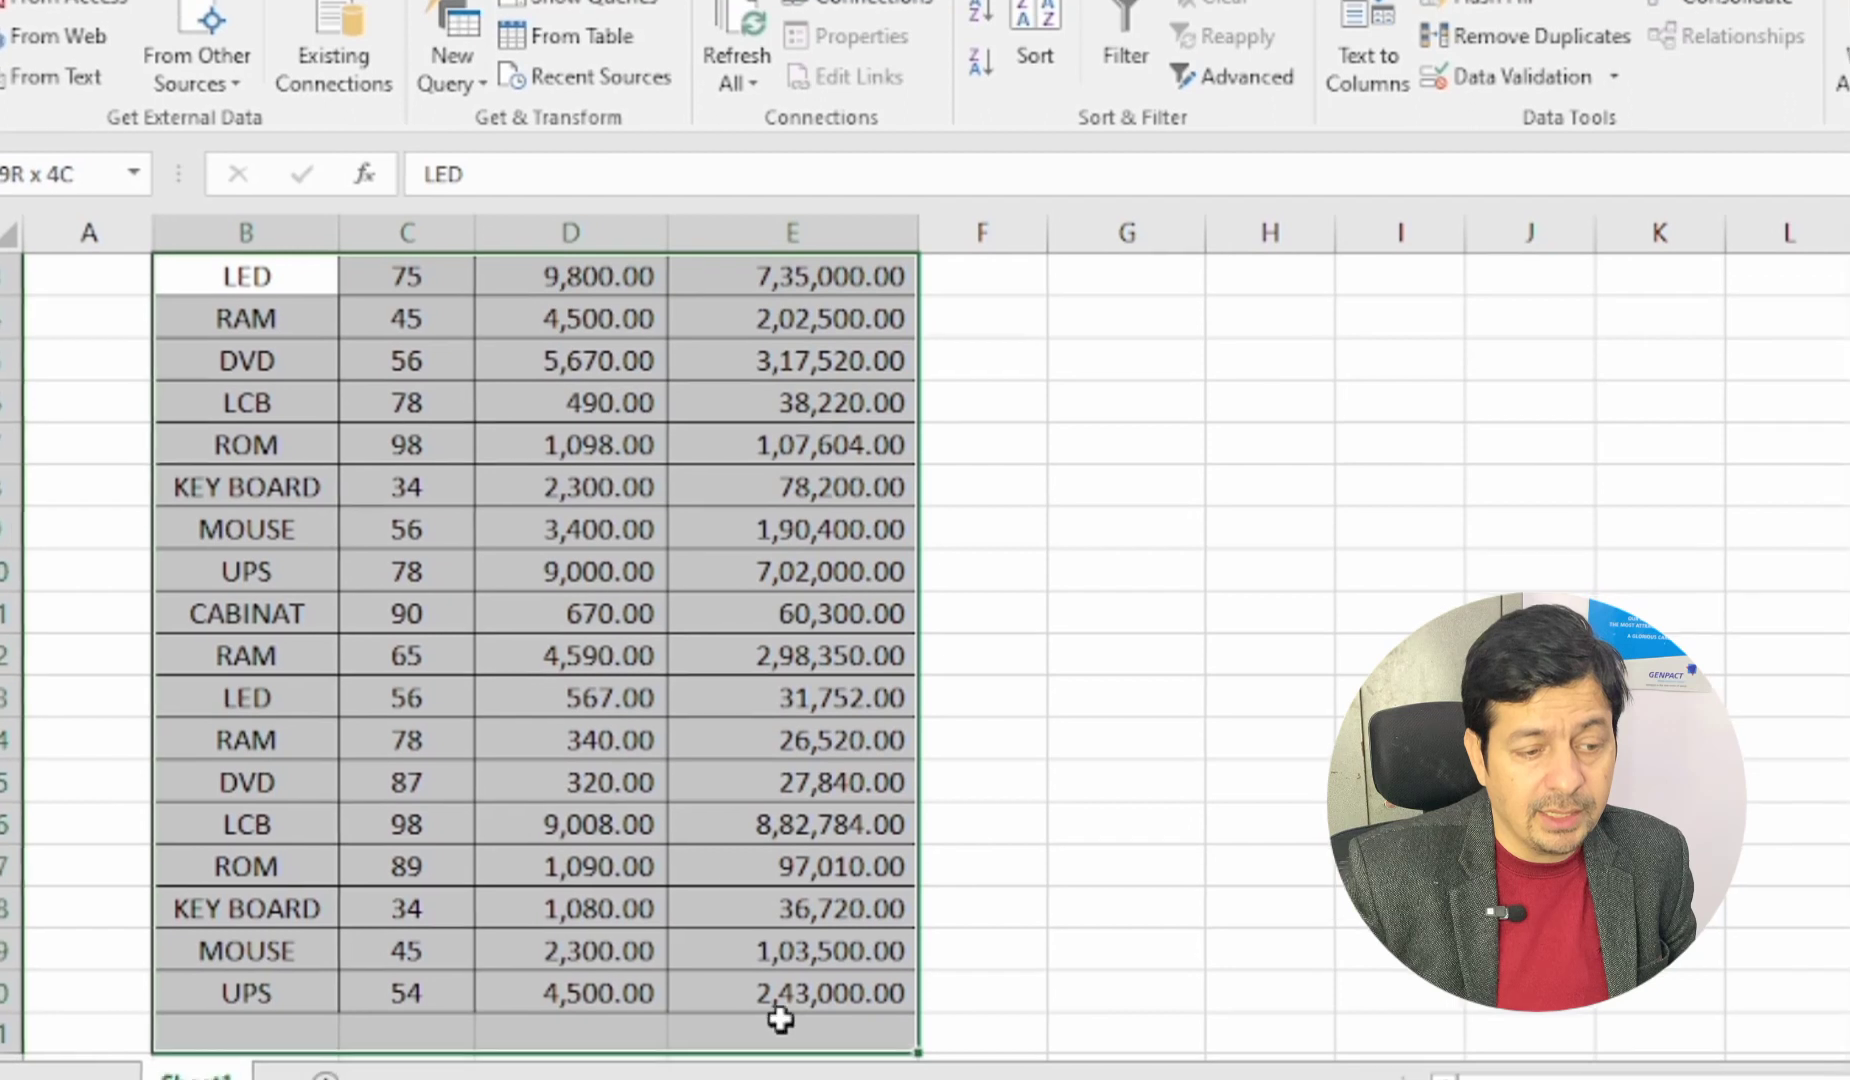
{"action": "left_click_drag", "start_coordinate": [808, 988], "coordinate": [808, 990]}
{"action": "scroll", "coordinate": [806, 765], "scroll_direction": "up", "scroll_amount": 1}
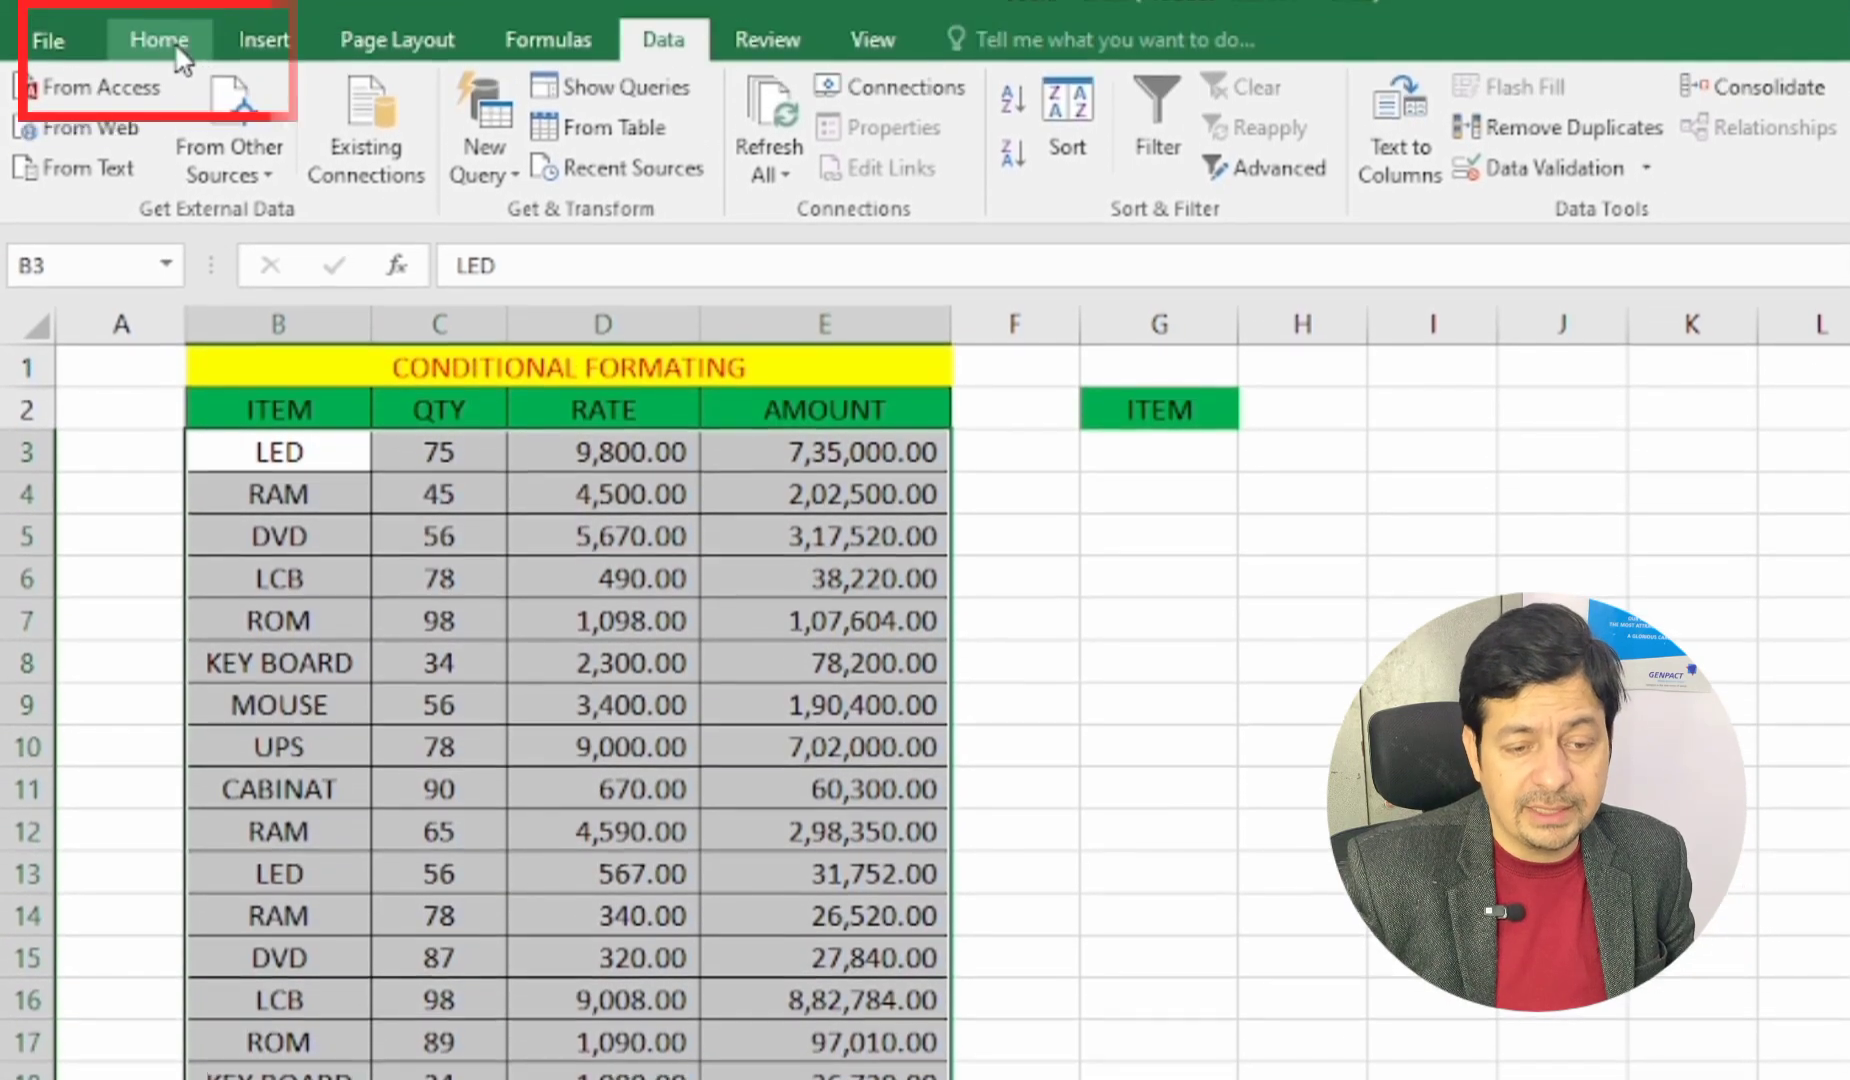
{"action": "left_click", "coordinate": [160, 73]}
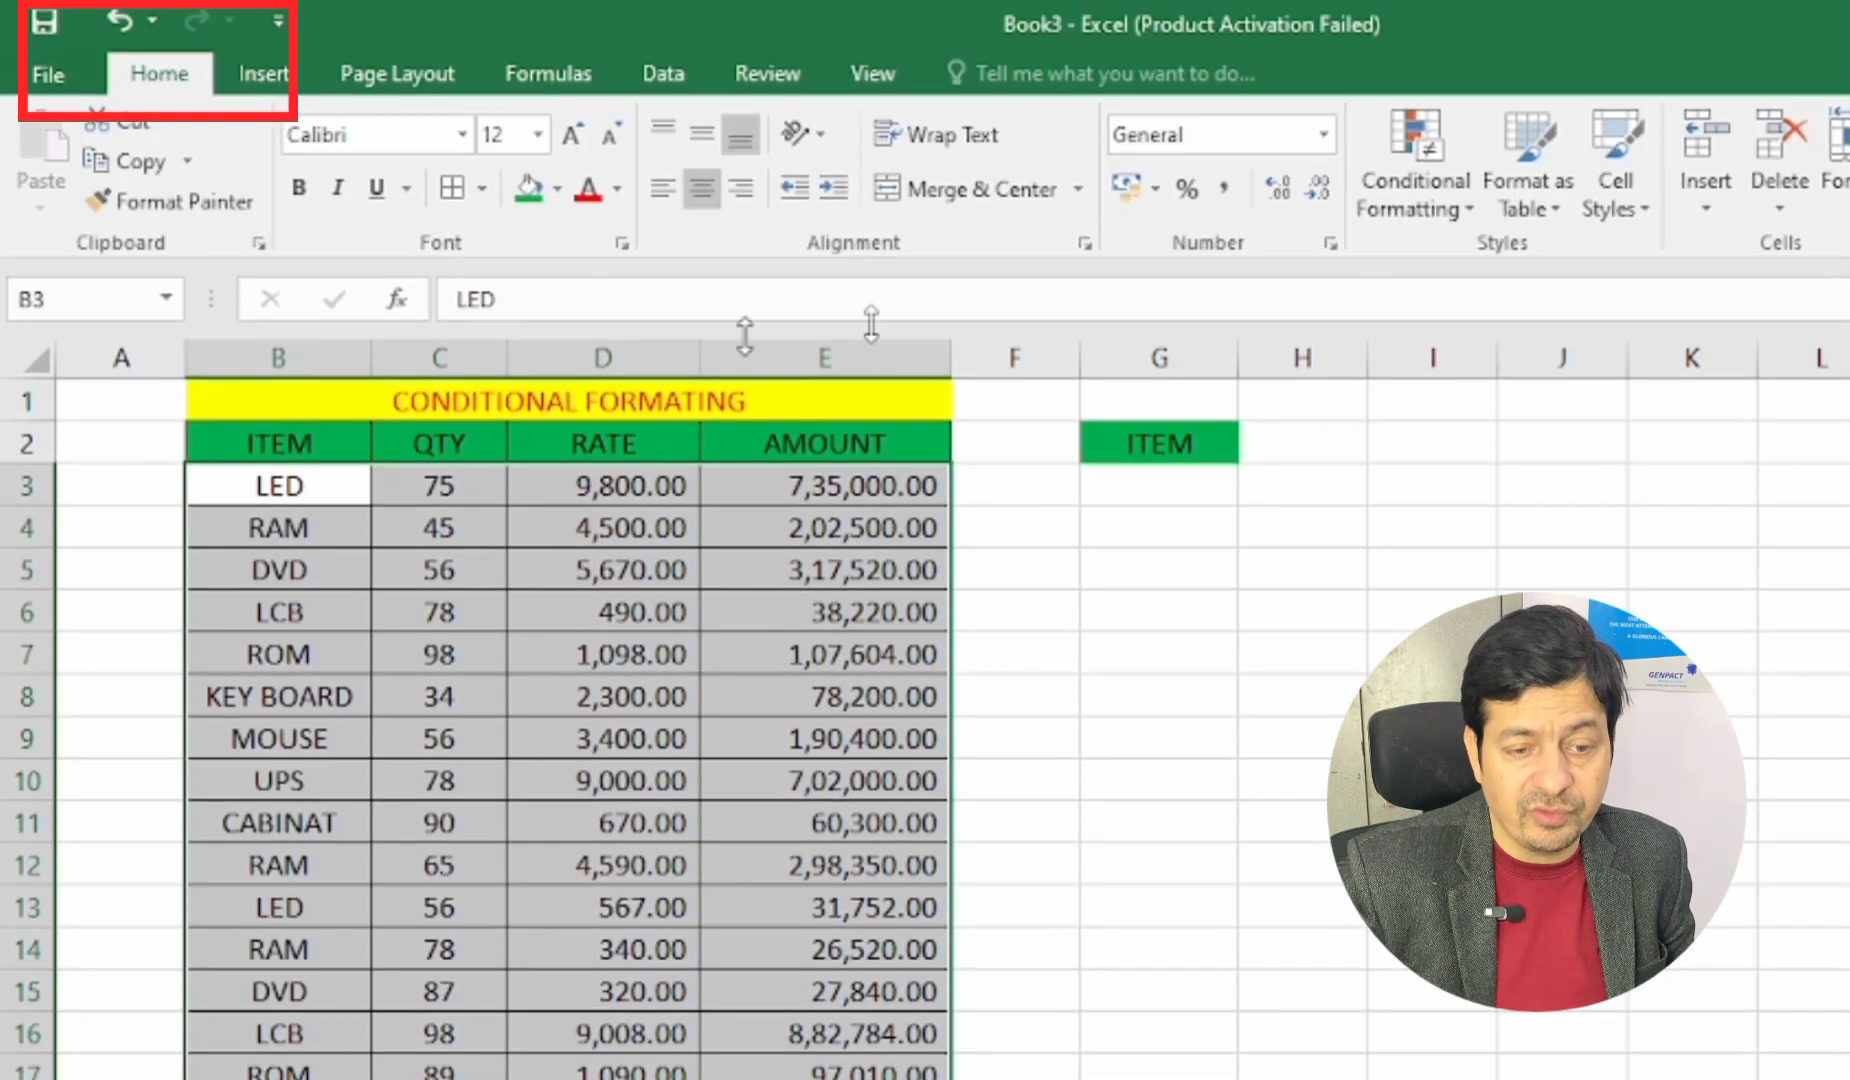
{"action": "left_click", "coordinate": [1415, 190]}
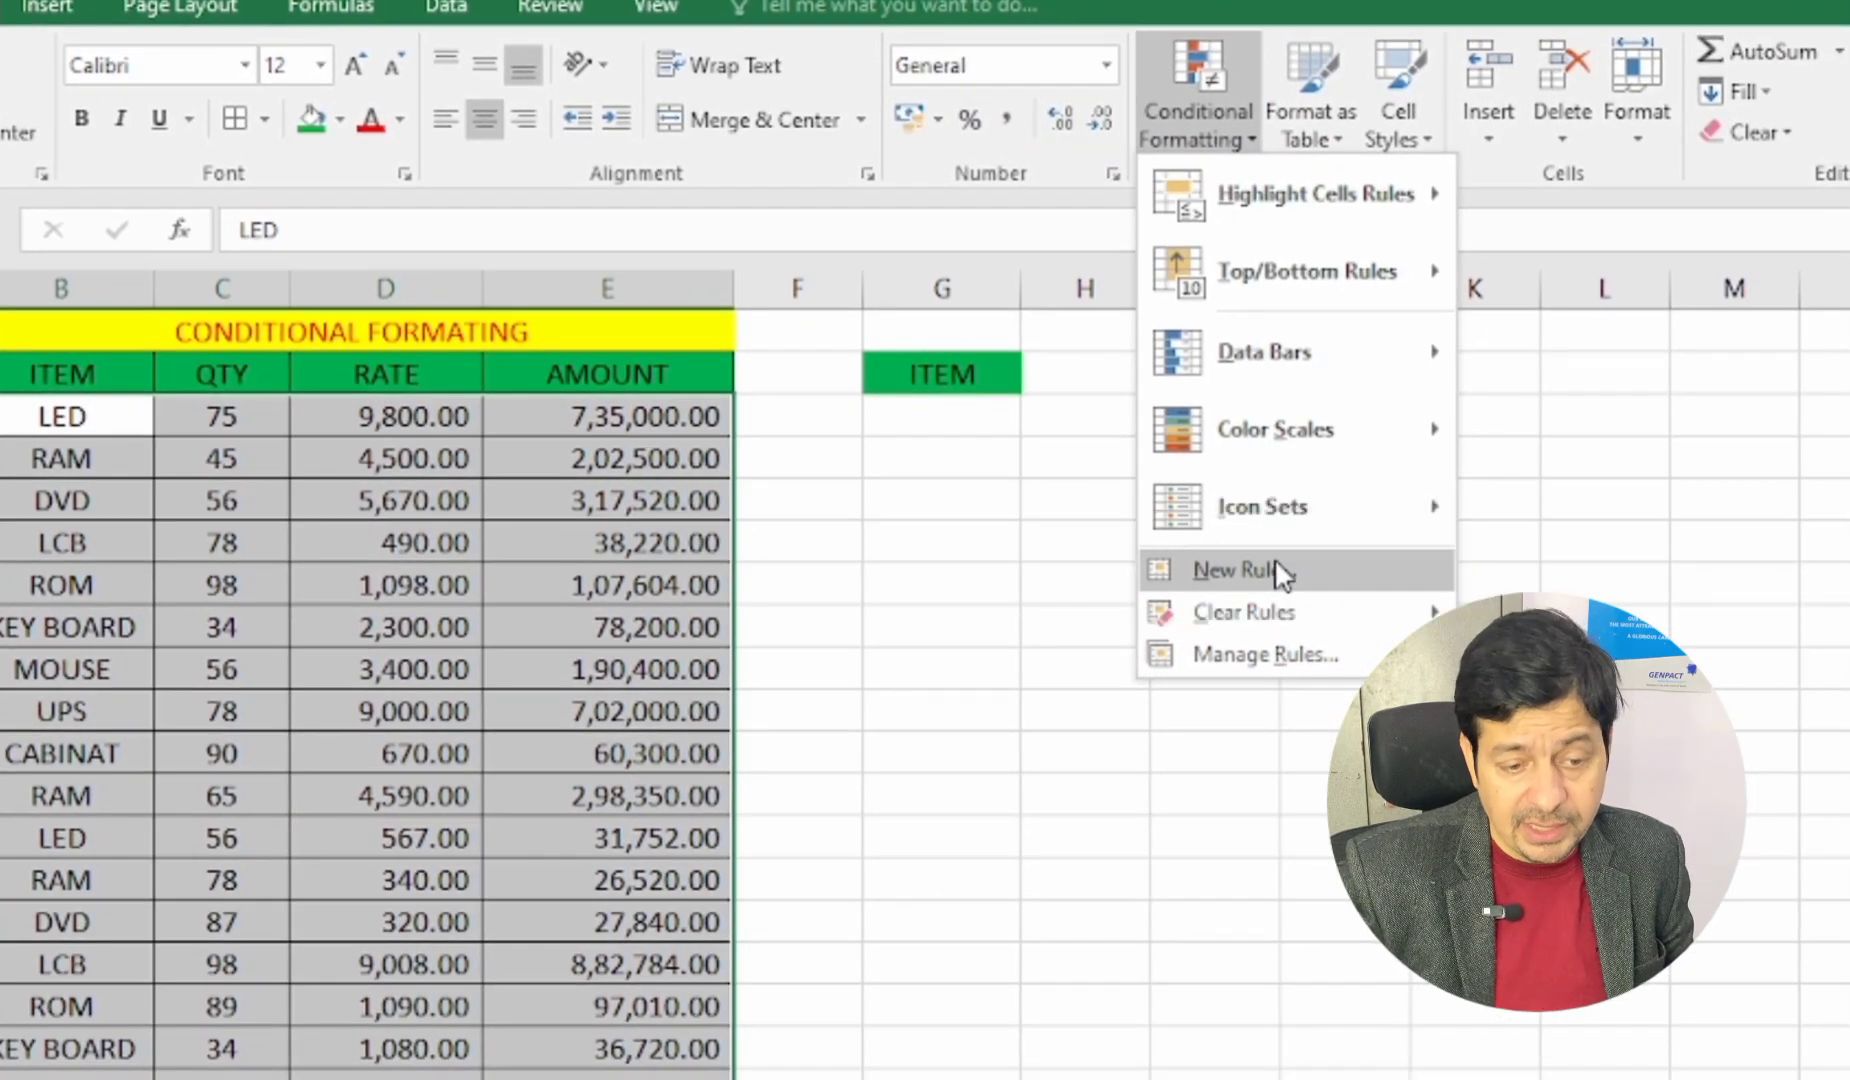
{"action": "left_click", "coordinate": [1345, 594]}
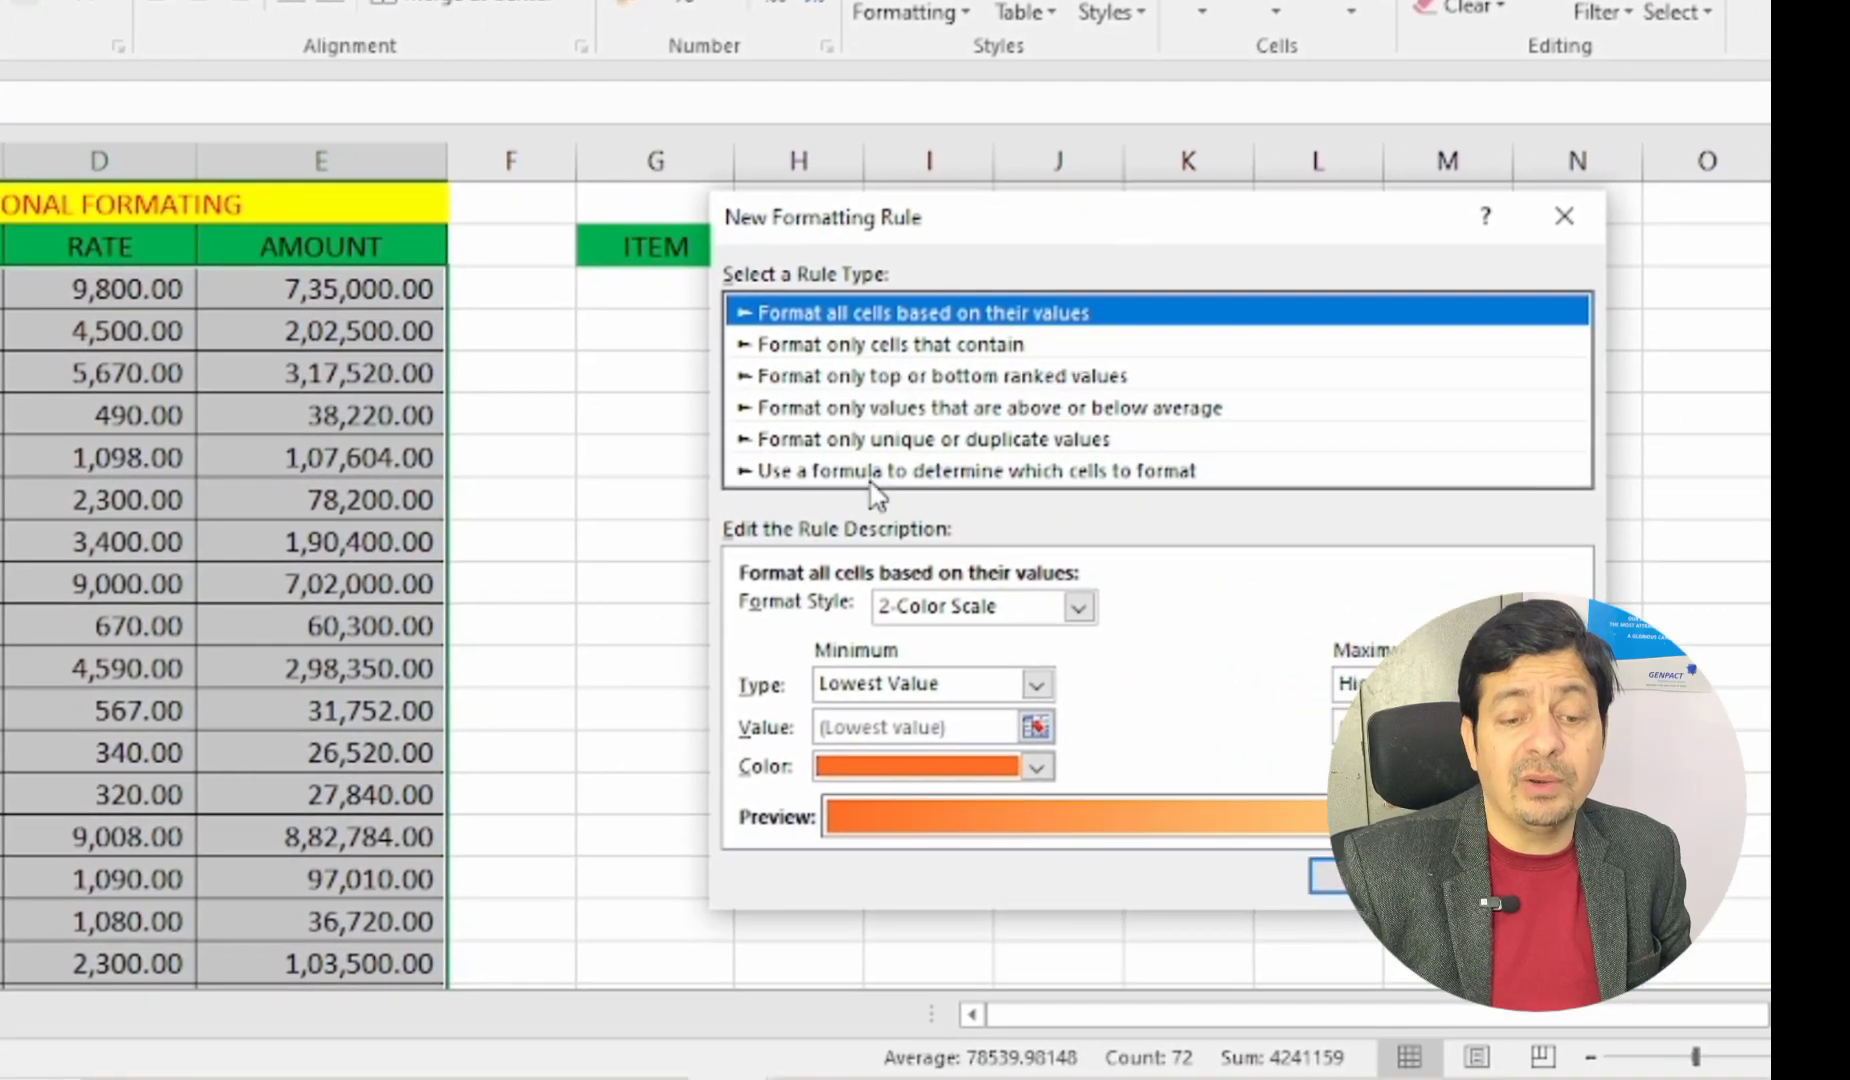
{"action": "left_click", "coordinate": [875, 474]}
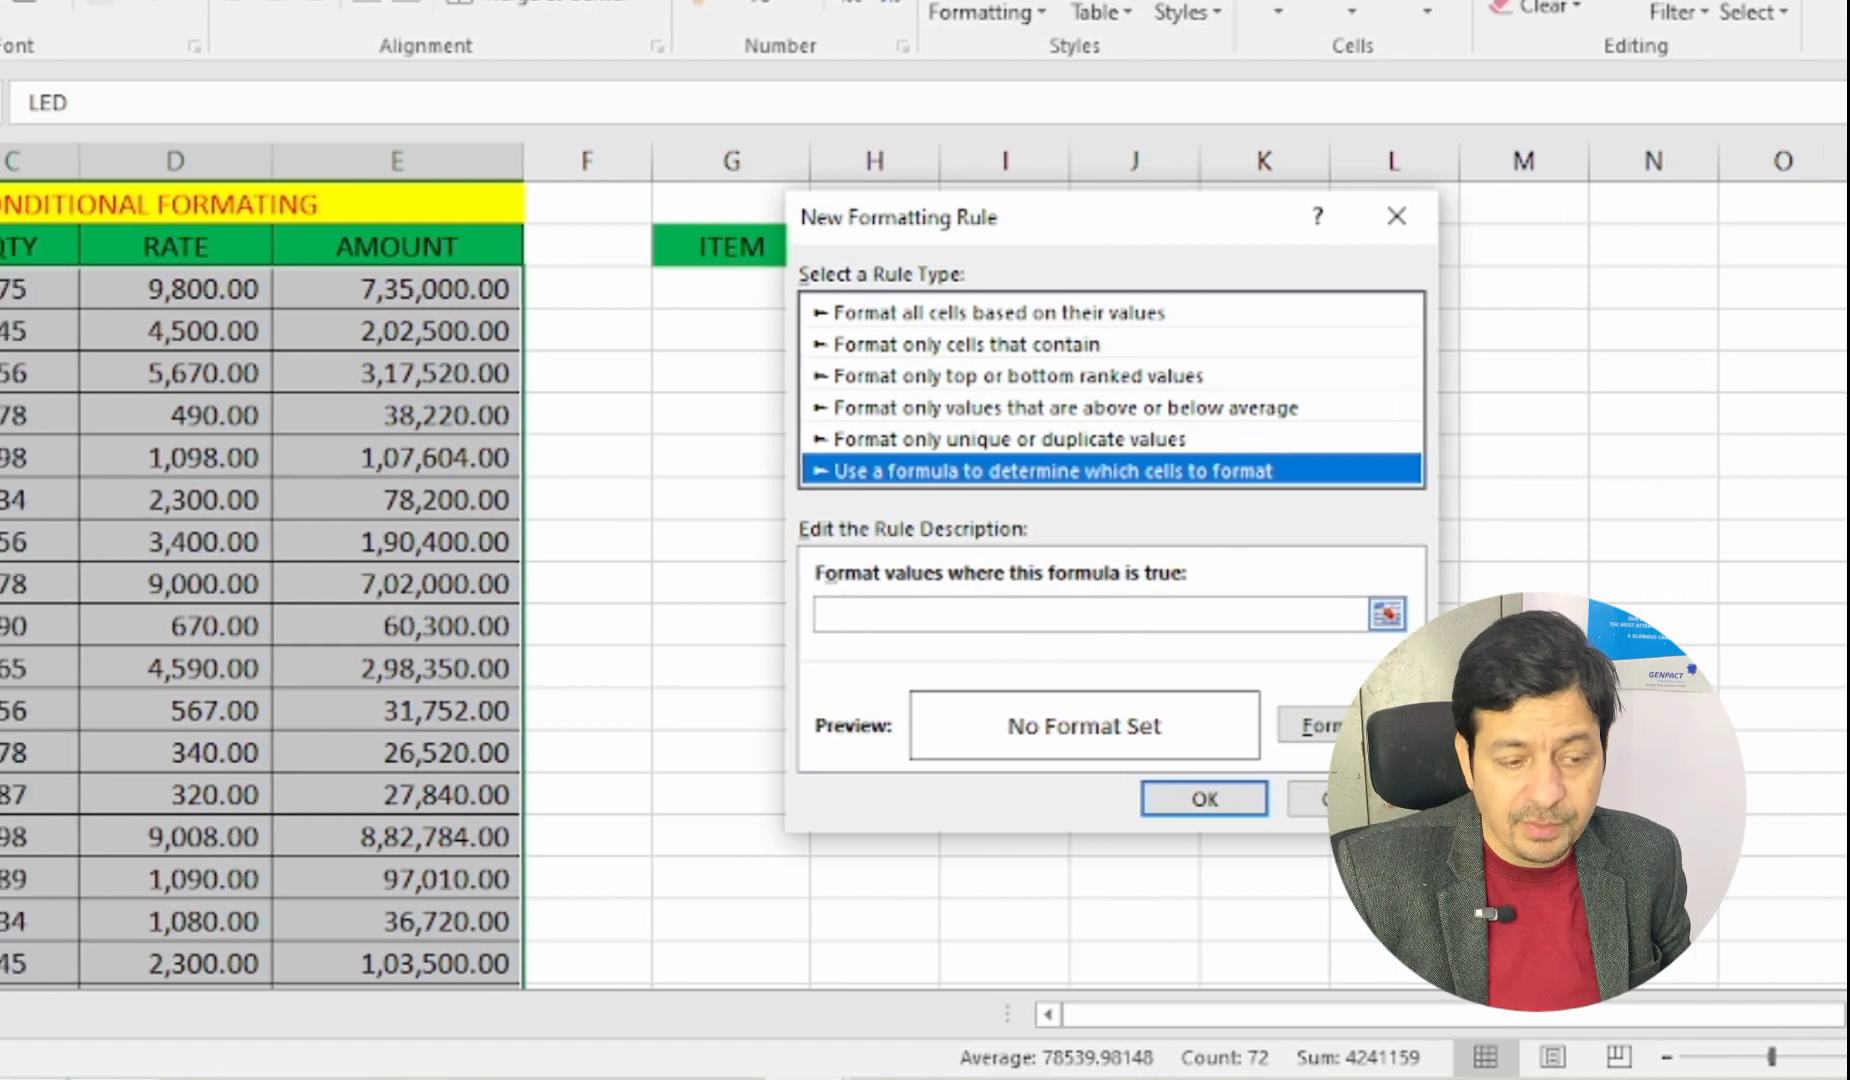
Enter the rule formula =$B3=$G$3 so each row's item is compared with cell G3
{"action": "left_click", "coordinate": [890, 614]}
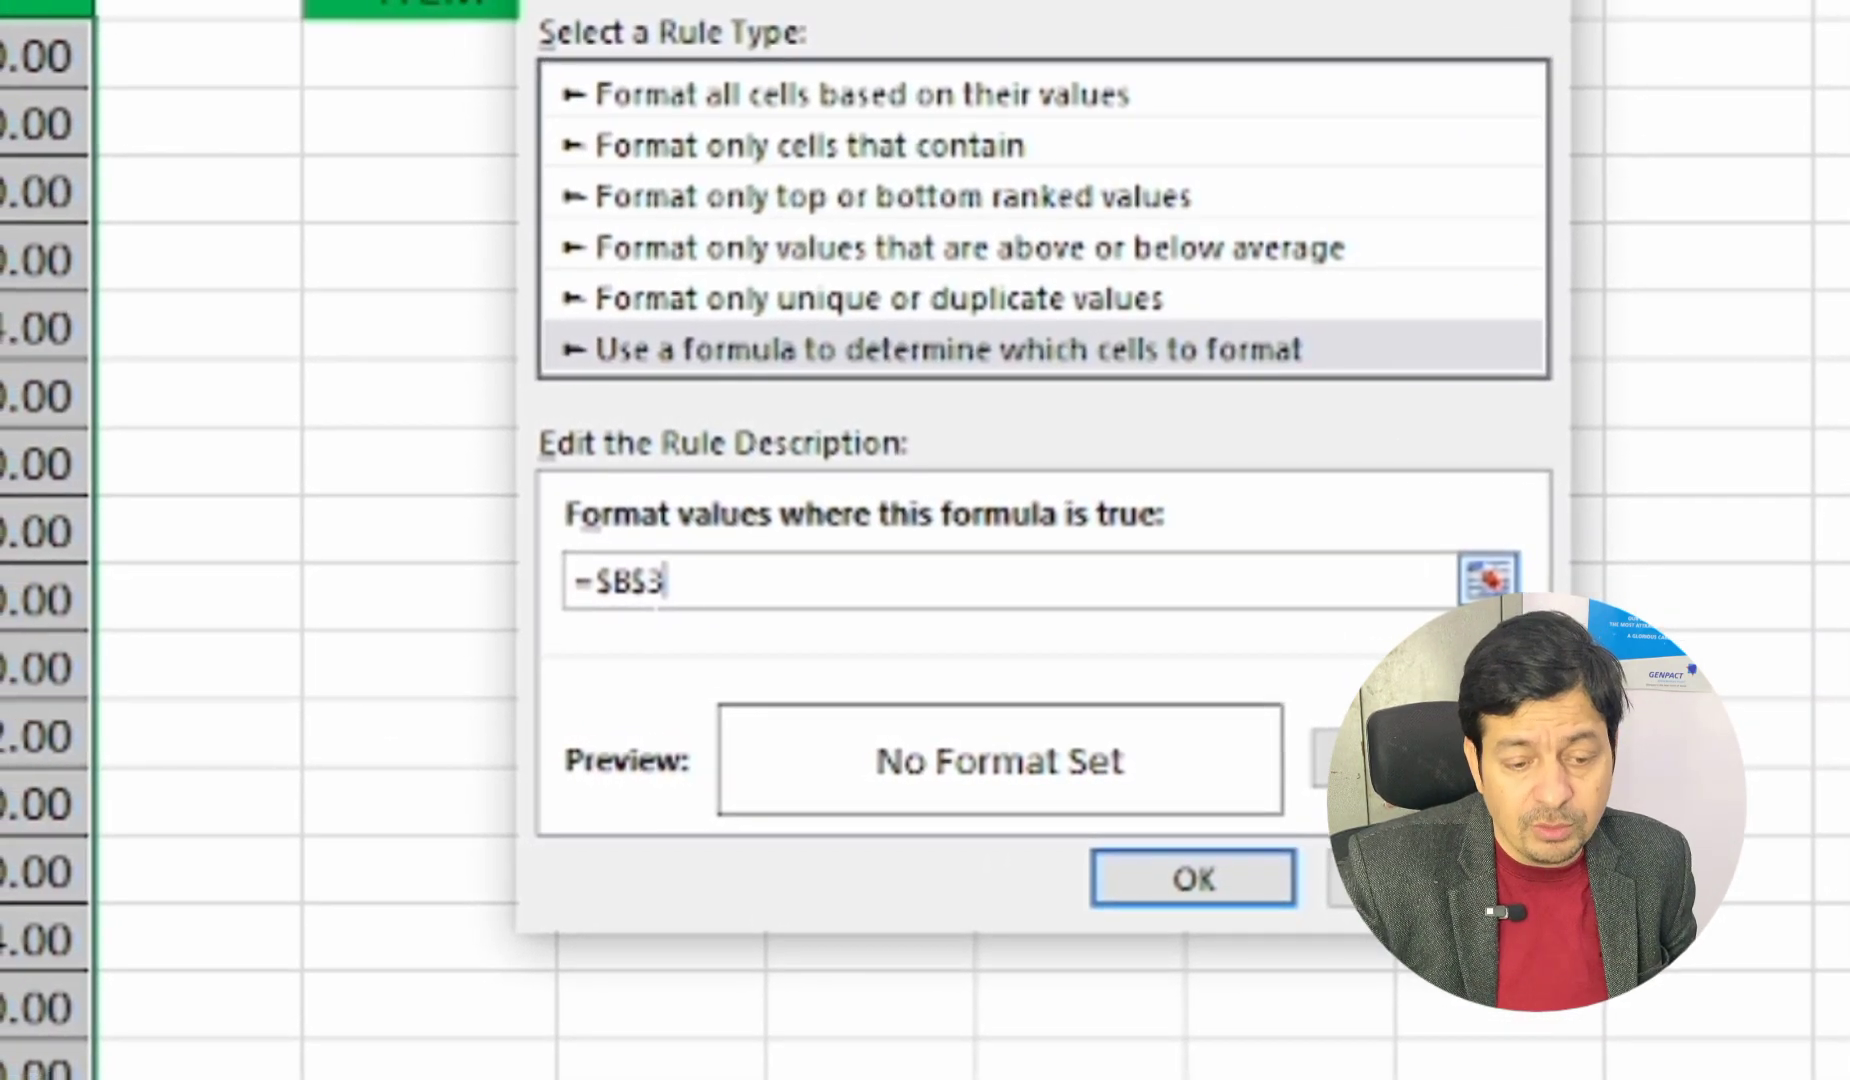
{"action": "key", "text": "Left"}
{"action": "key", "text": "BackSpace"}
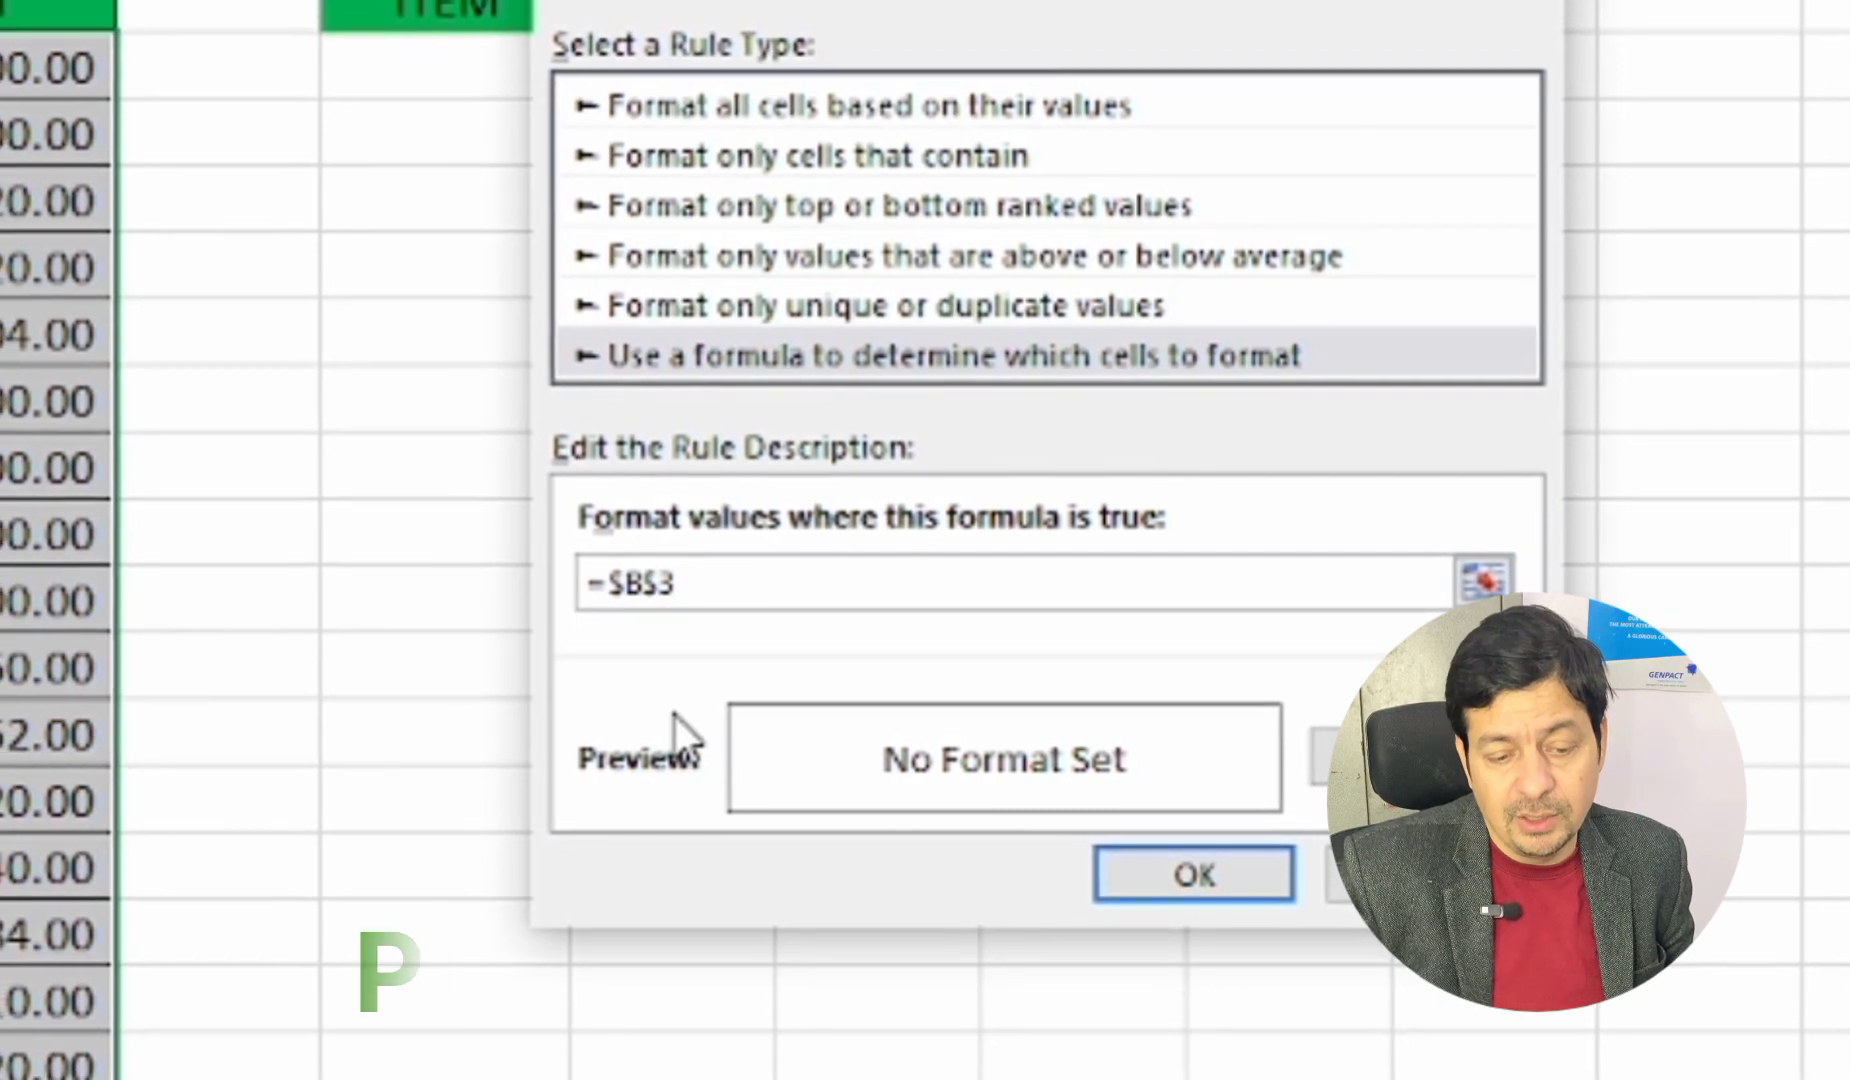
{"action": "key", "text": "Right"}
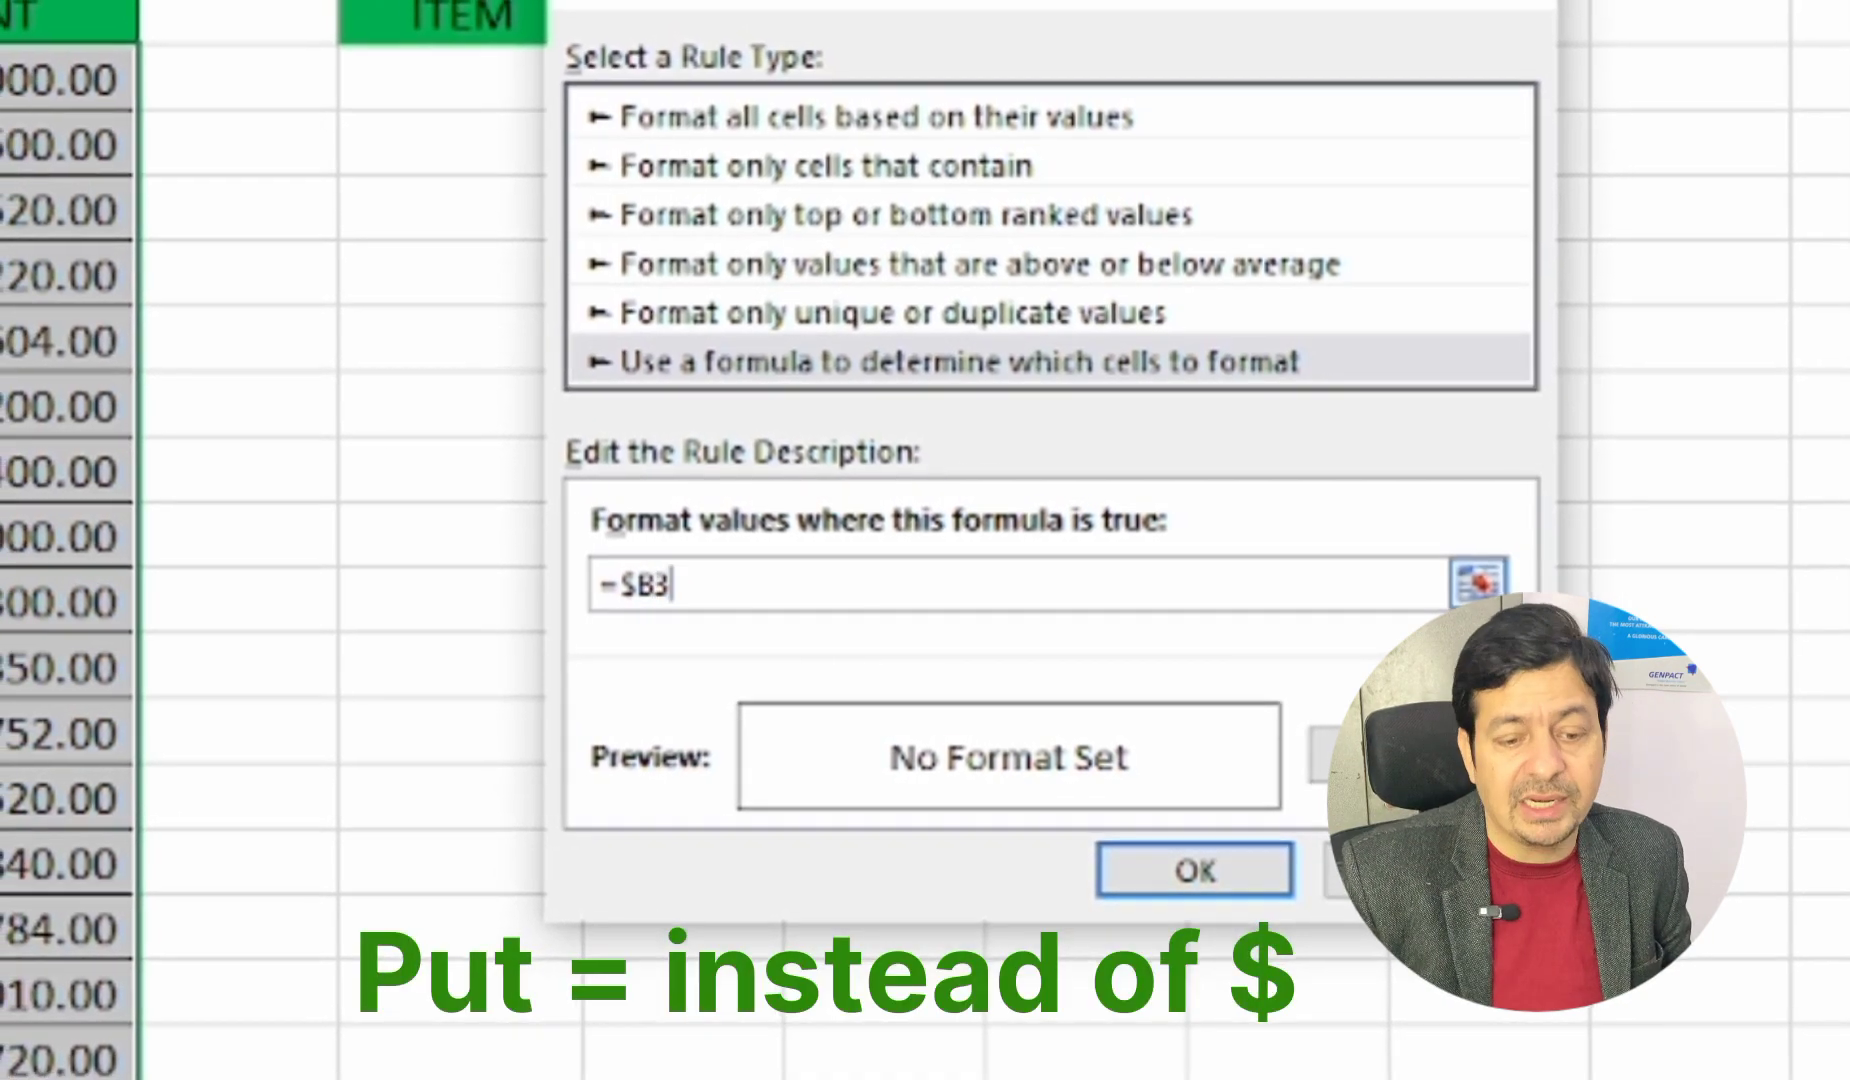
{"action": "type", "text": "="}
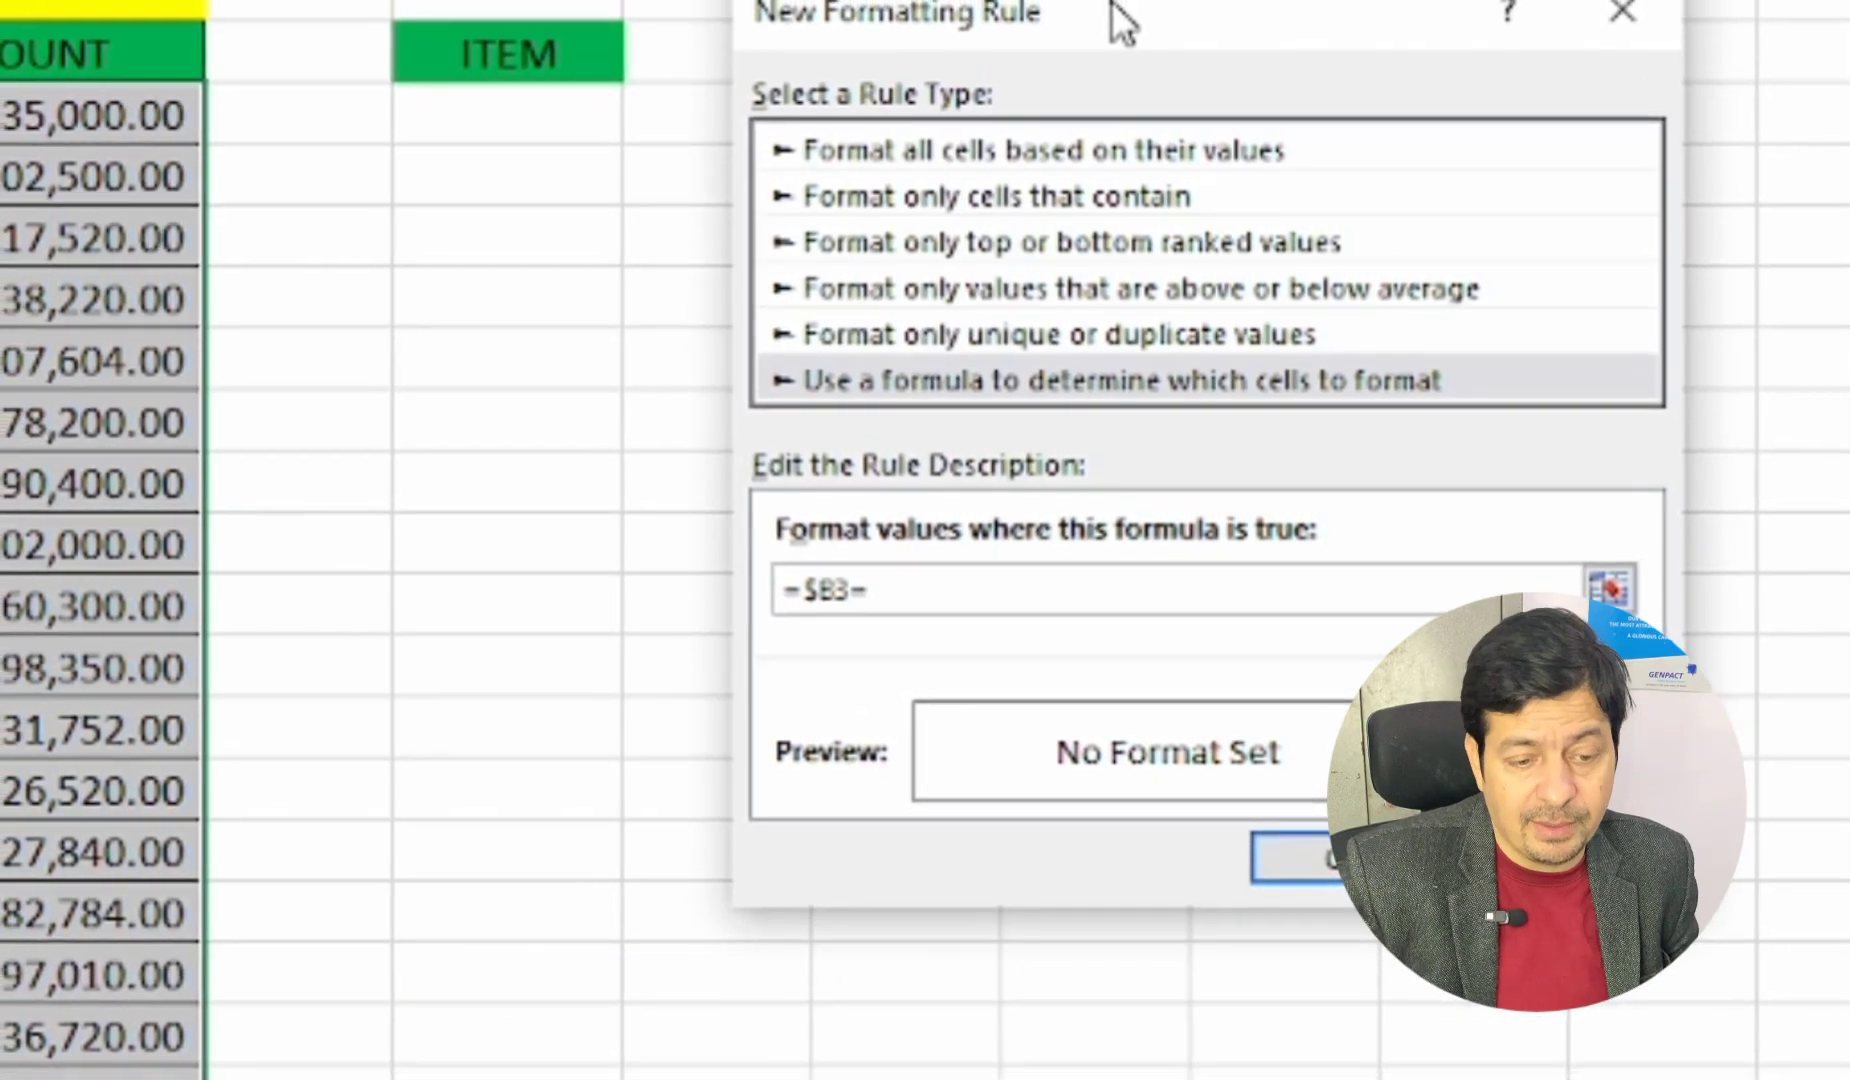
{"action": "left_click", "coordinate": [530, 147]}
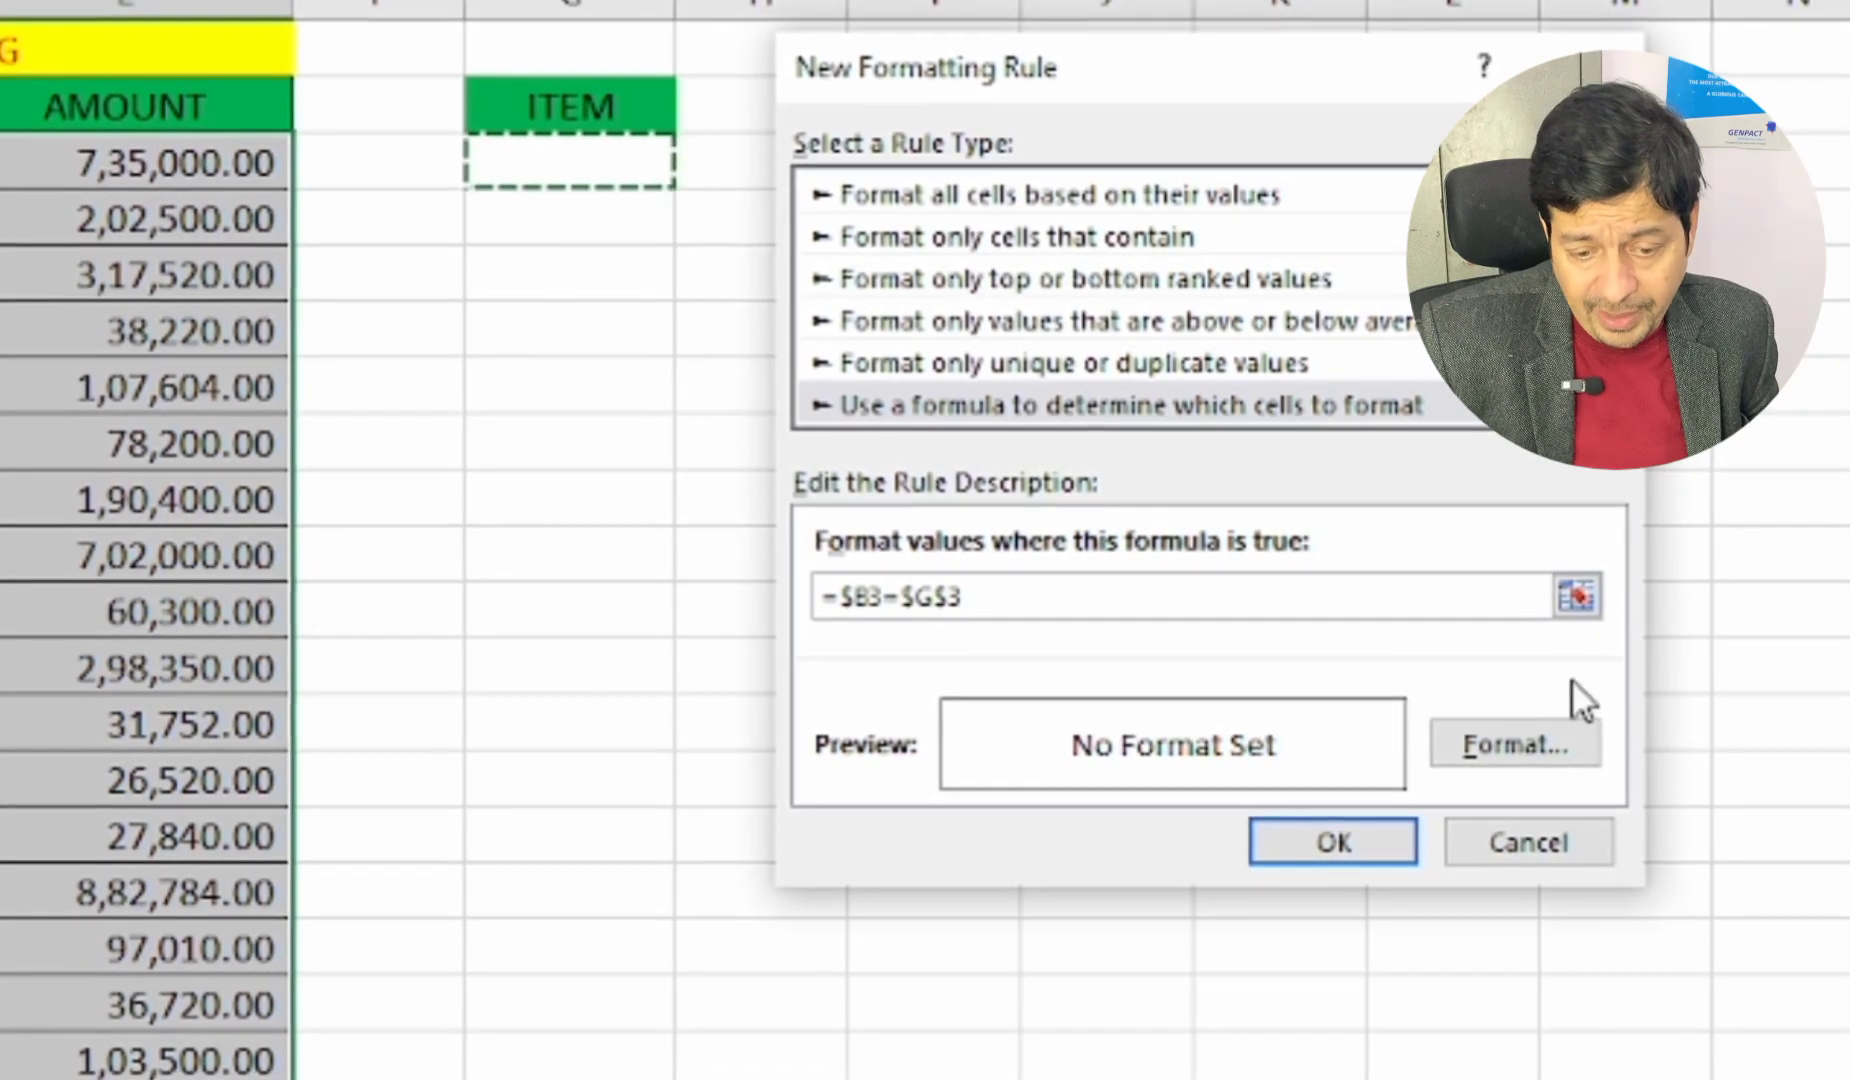
Give the rule a red background fill and apply it to the selected table rows
{"action": "left_click", "coordinate": [1530, 735]}
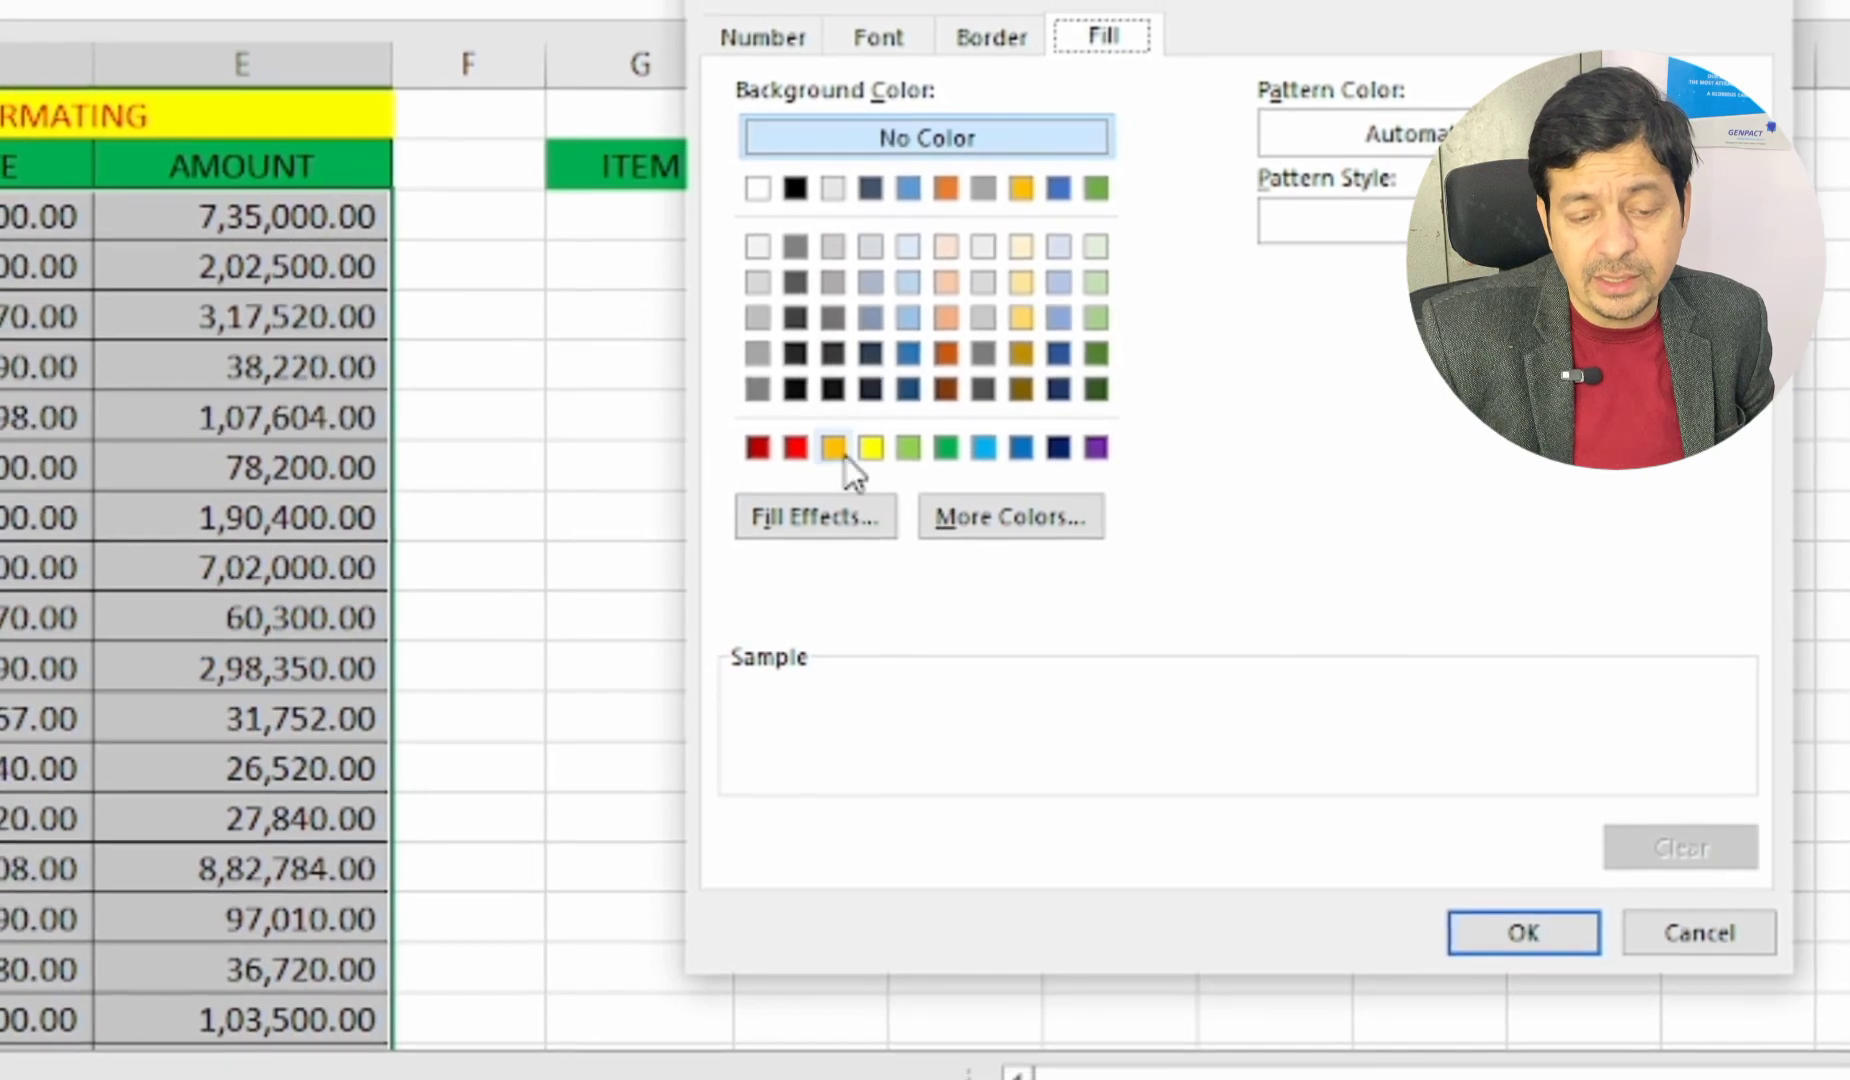
{"action": "left_click", "coordinate": [797, 449]}
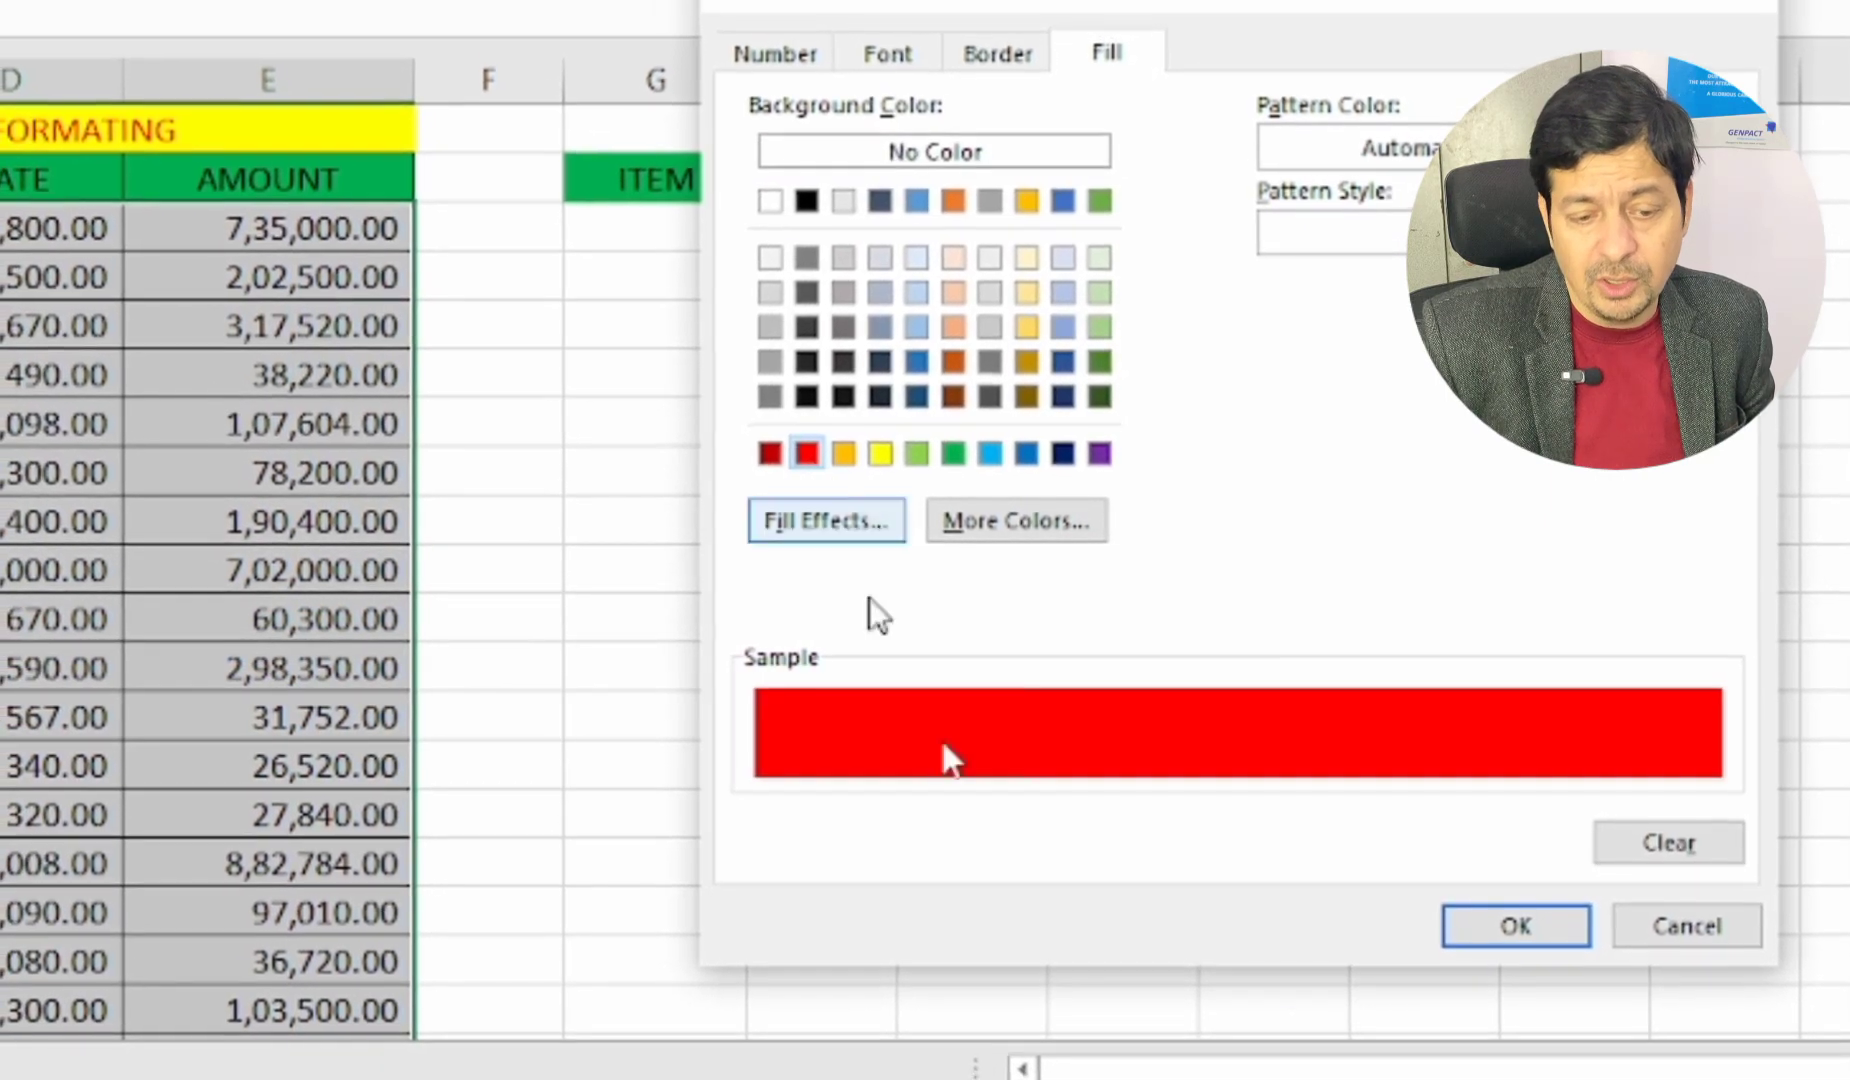
{"action": "left_click", "coordinate": [1474, 921]}
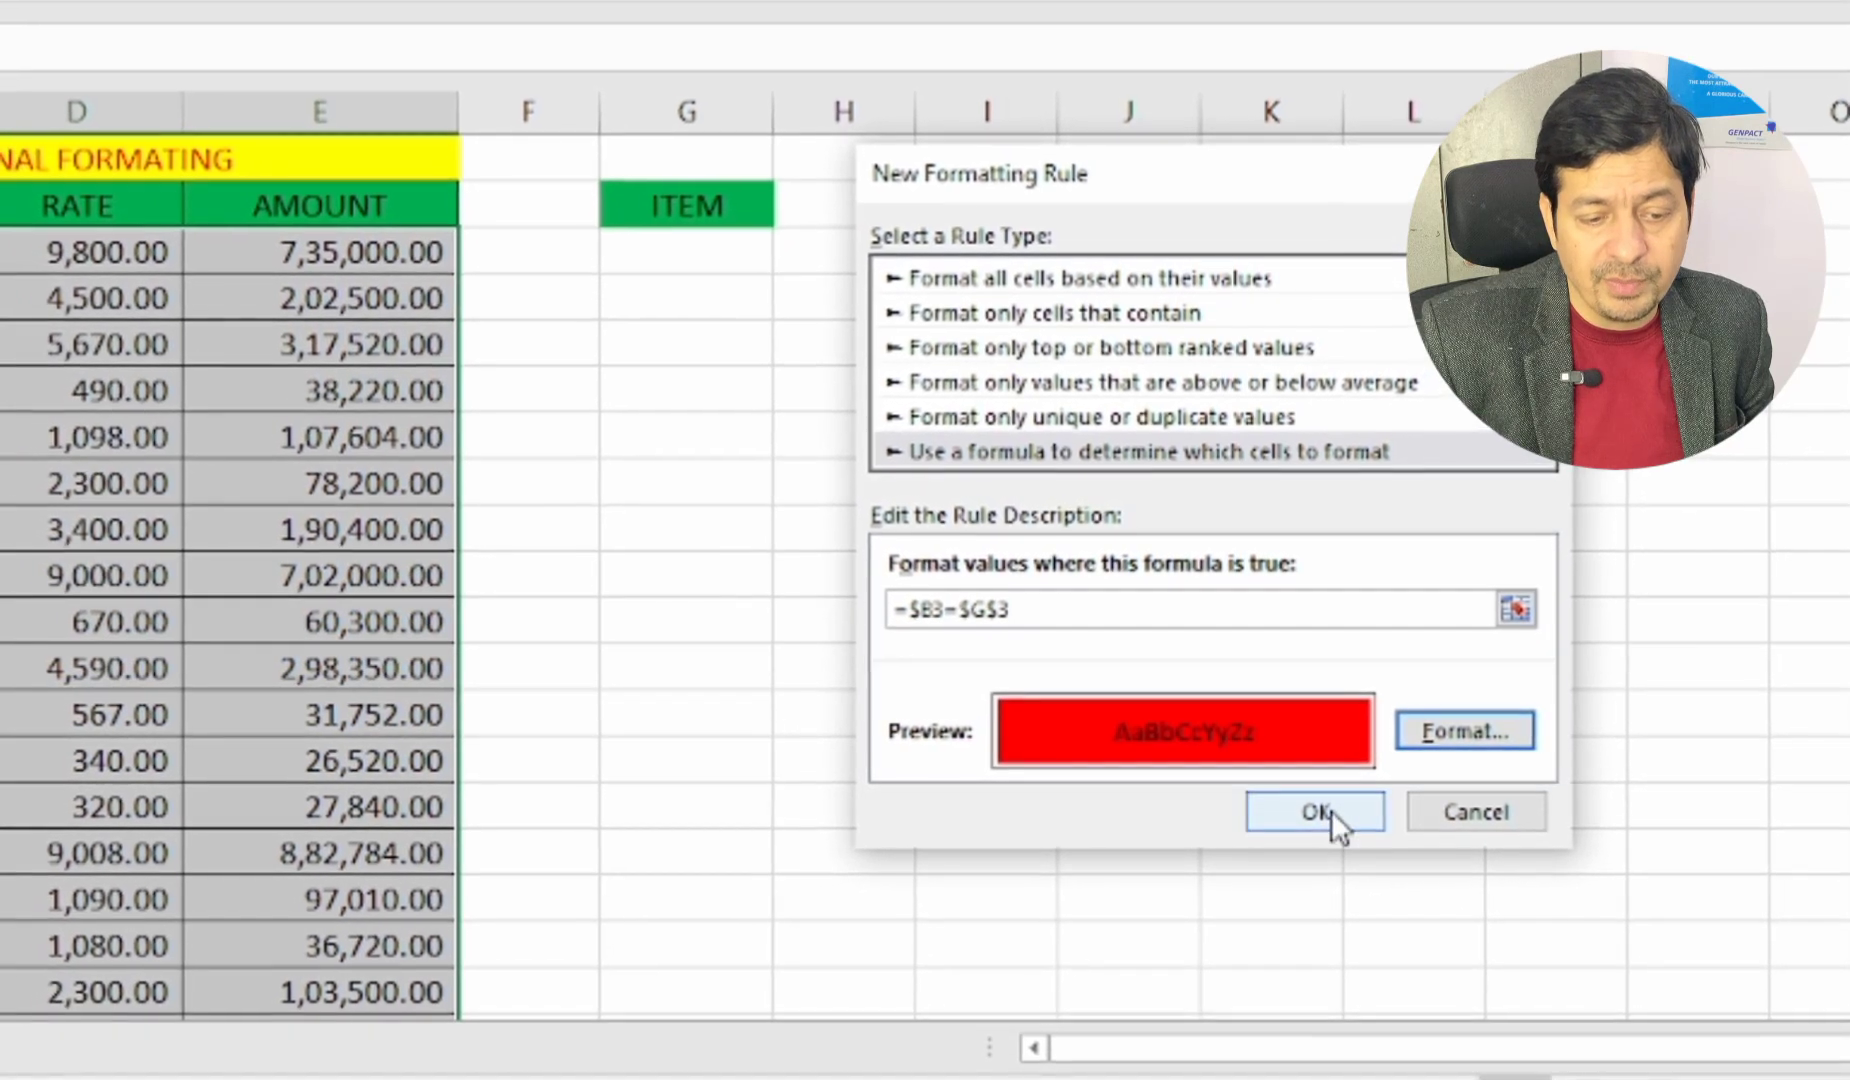
{"action": "left_click", "coordinate": [1331, 809]}
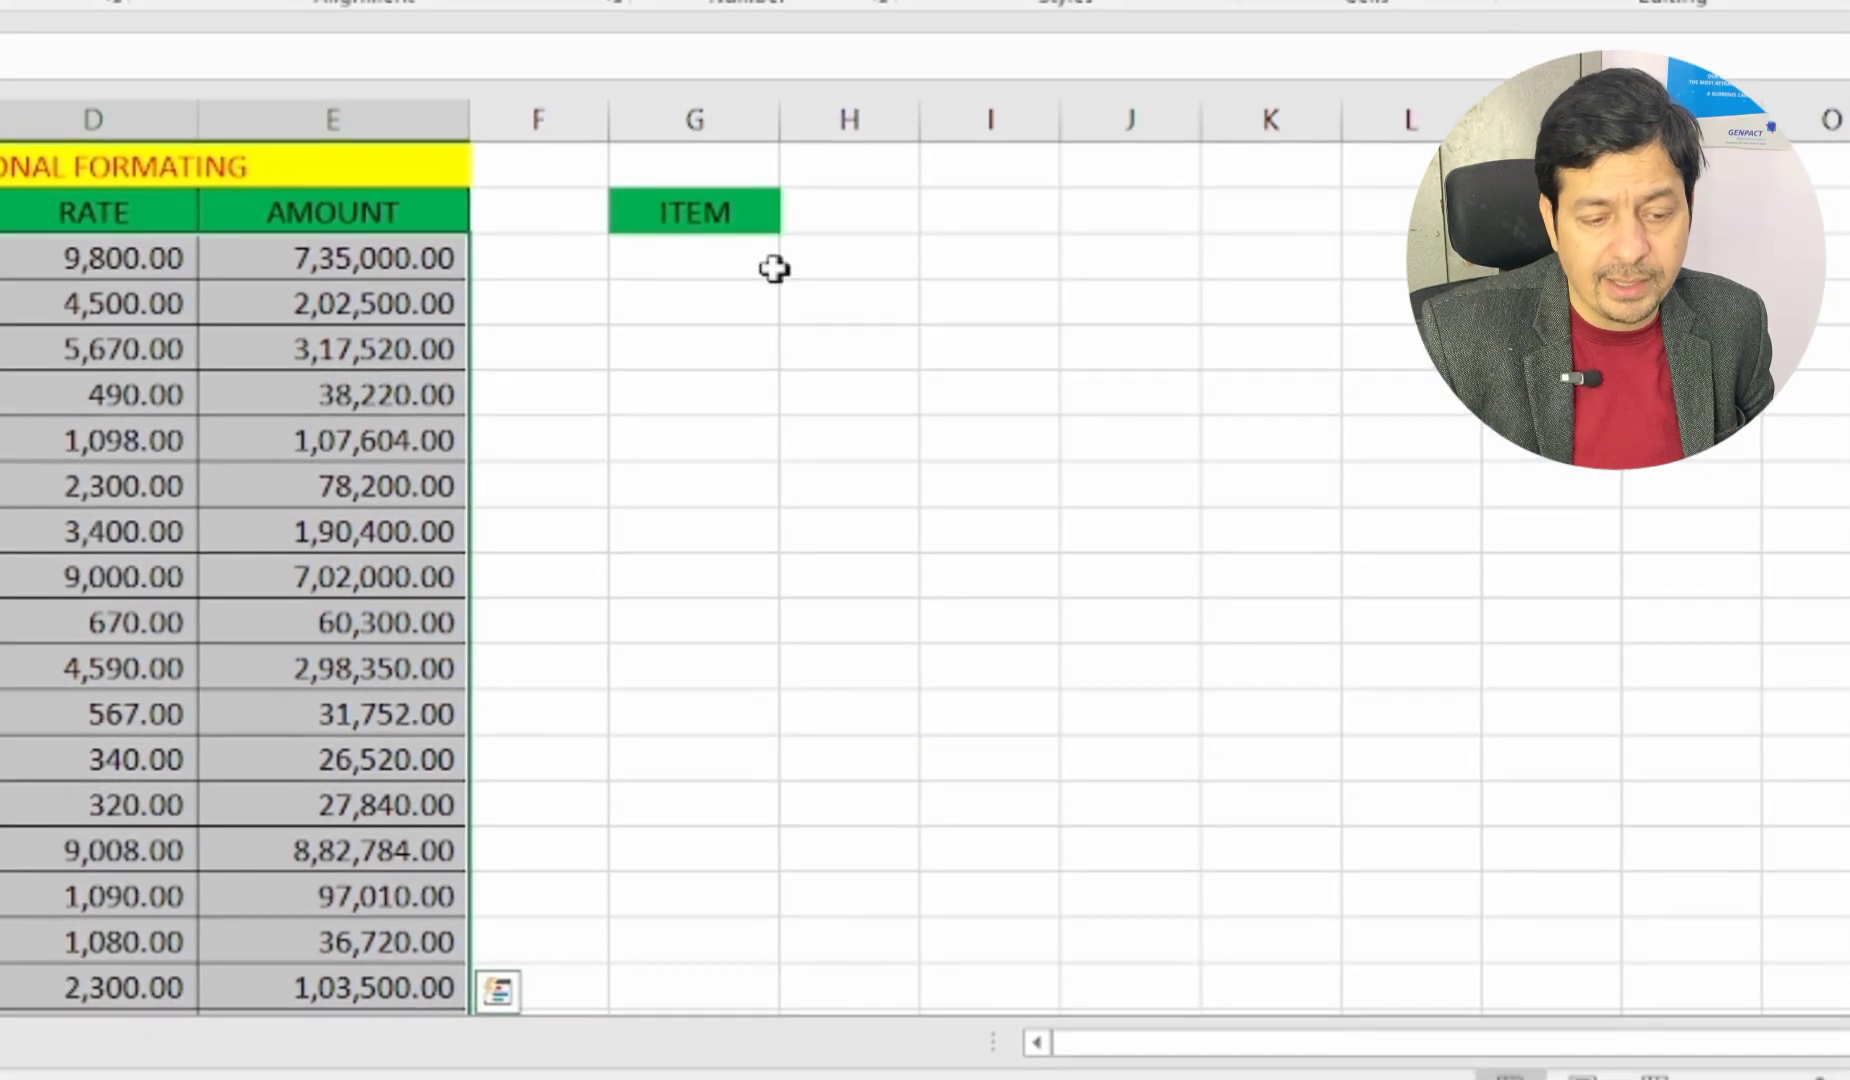
Test the row highlighting by choosing DVD, RAM and finally CABINAT from the item list in G3
{"action": "left_click", "coordinate": [766, 260]}
{"action": "left_click", "coordinate": [792, 257]}
{"action": "left_click", "coordinate": [620, 358]}
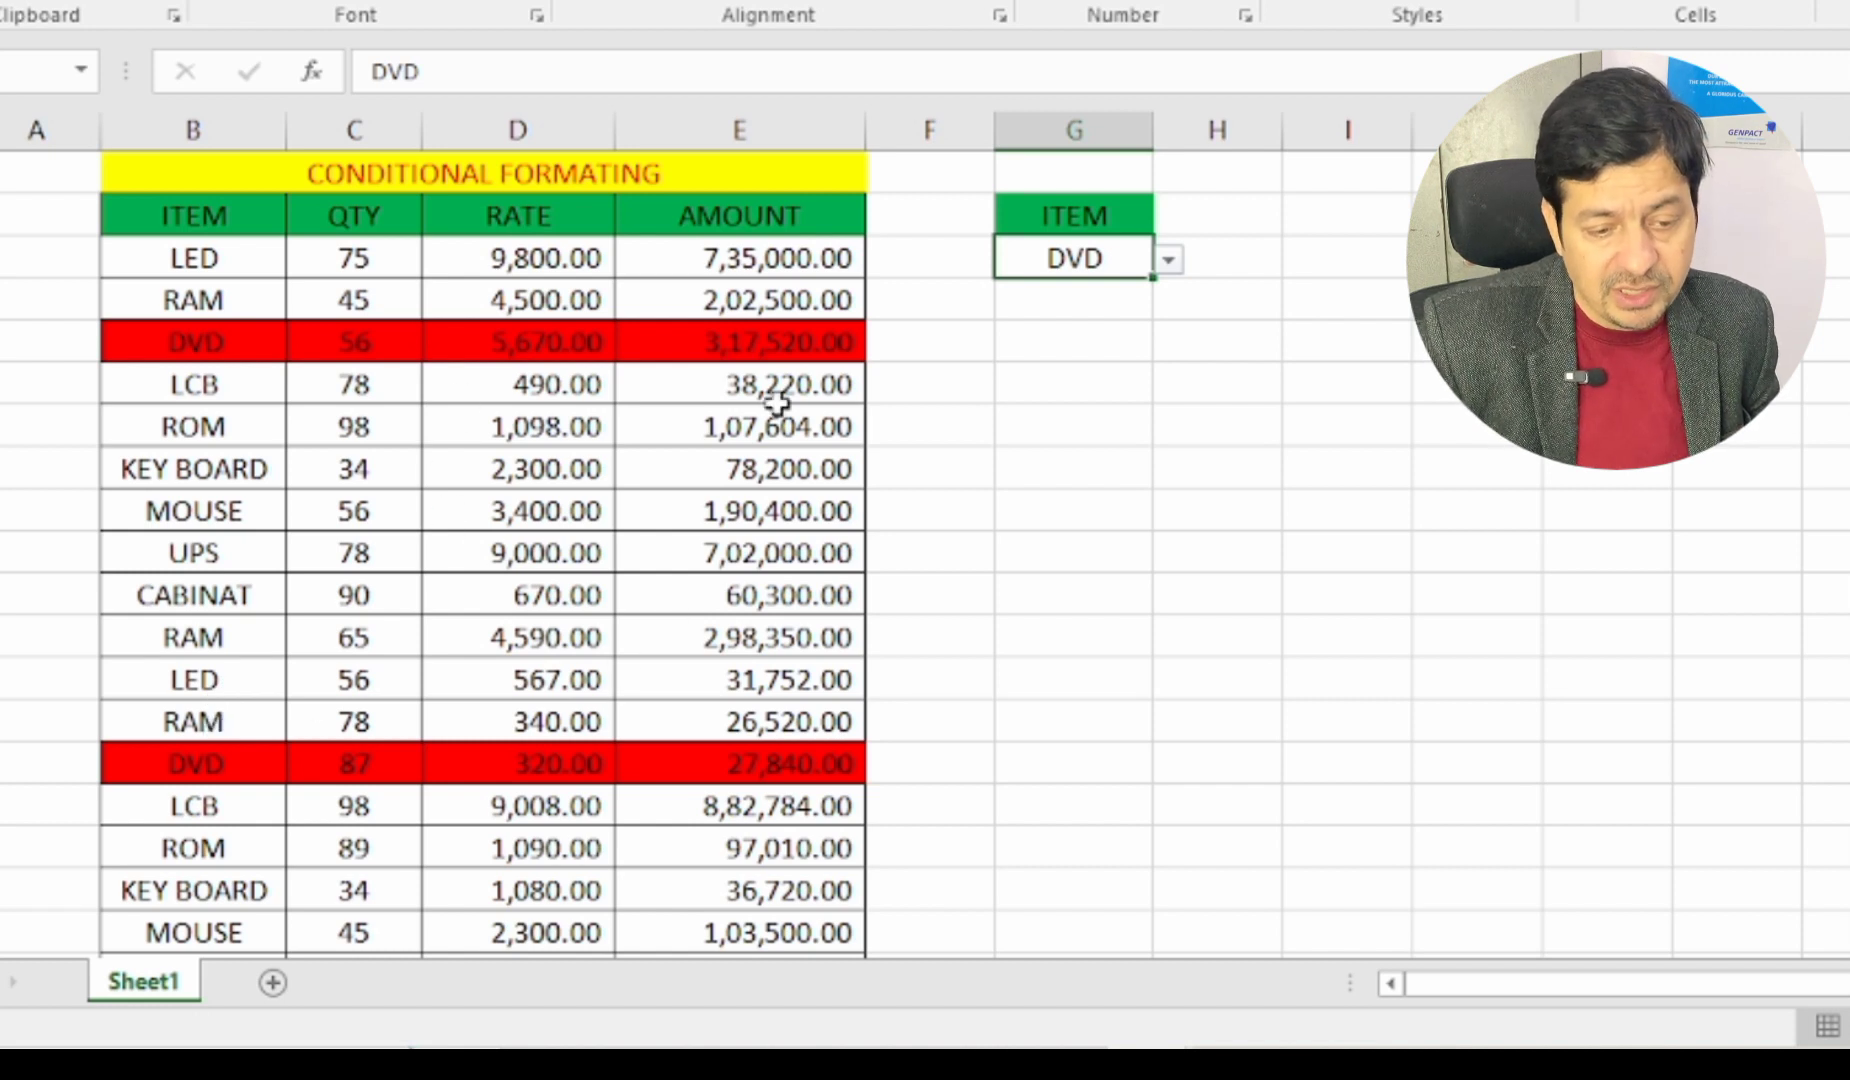
{"action": "left_click", "coordinate": [1168, 261]}
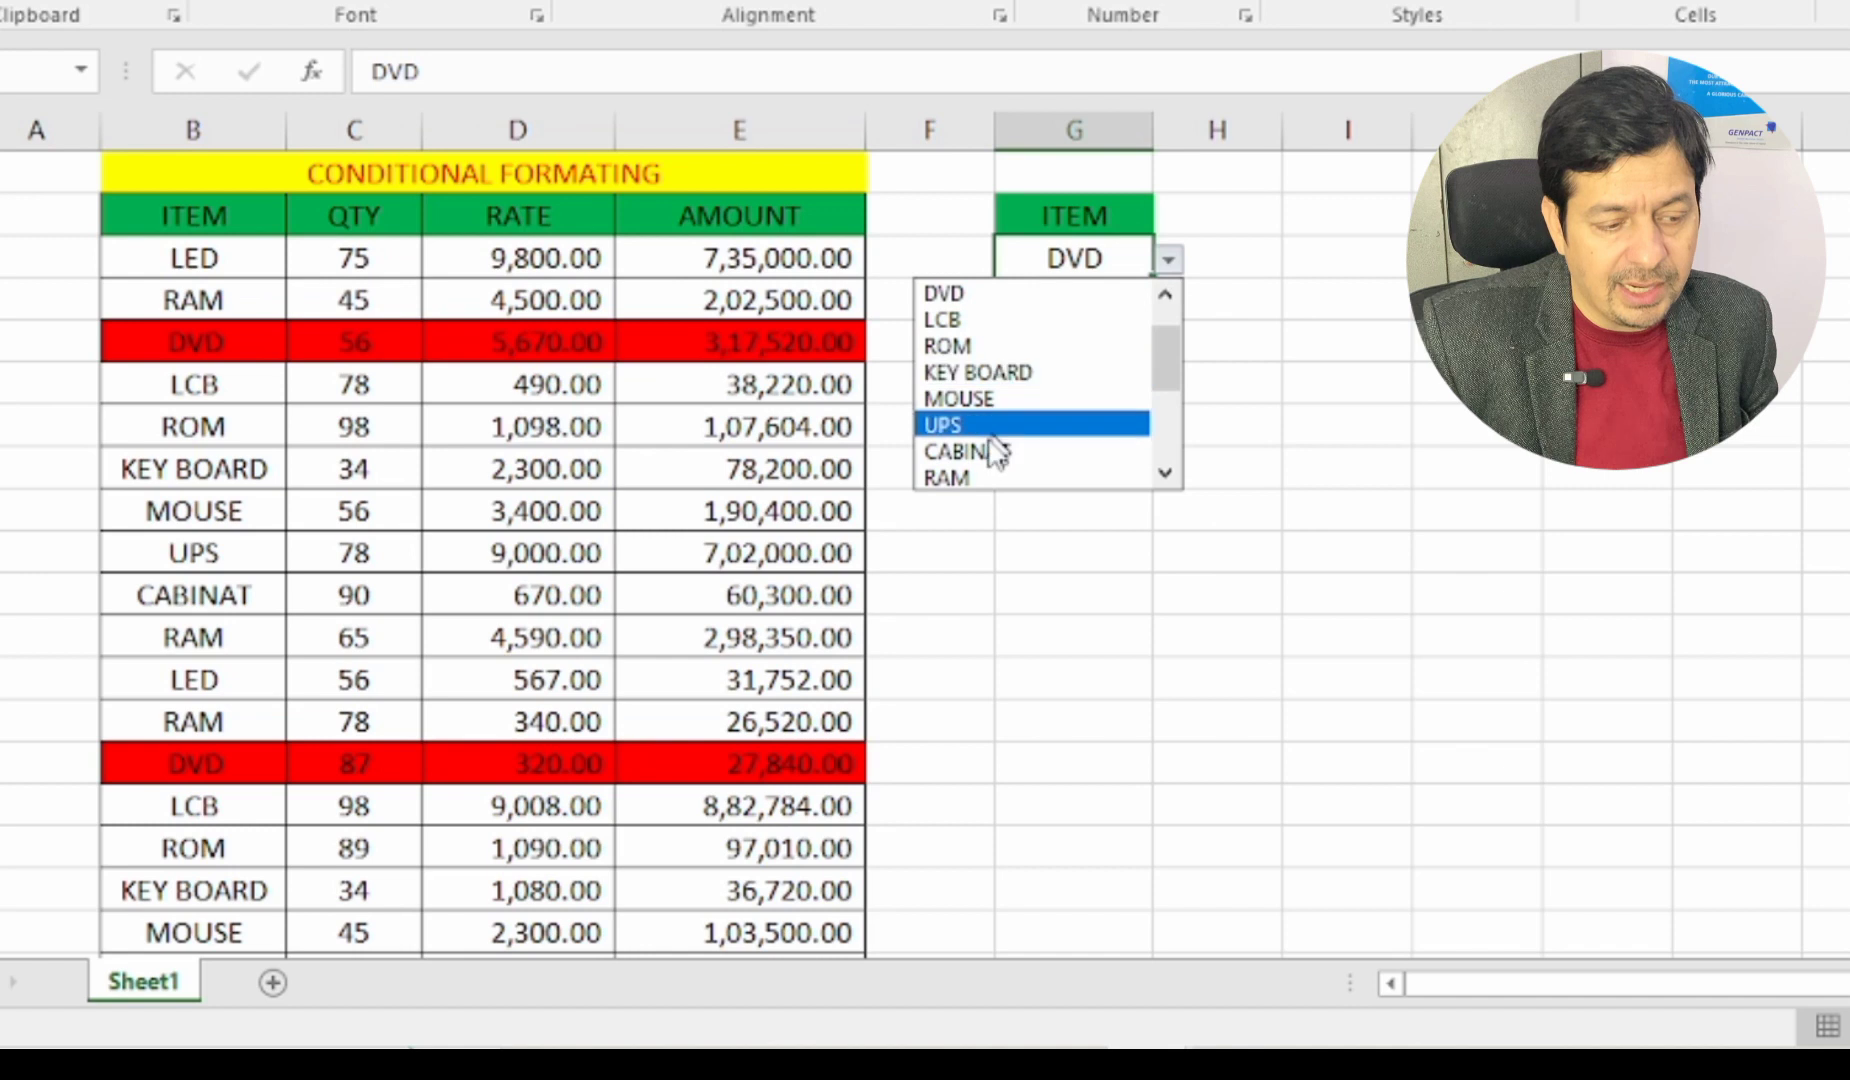
{"action": "left_click", "coordinate": [958, 478]}
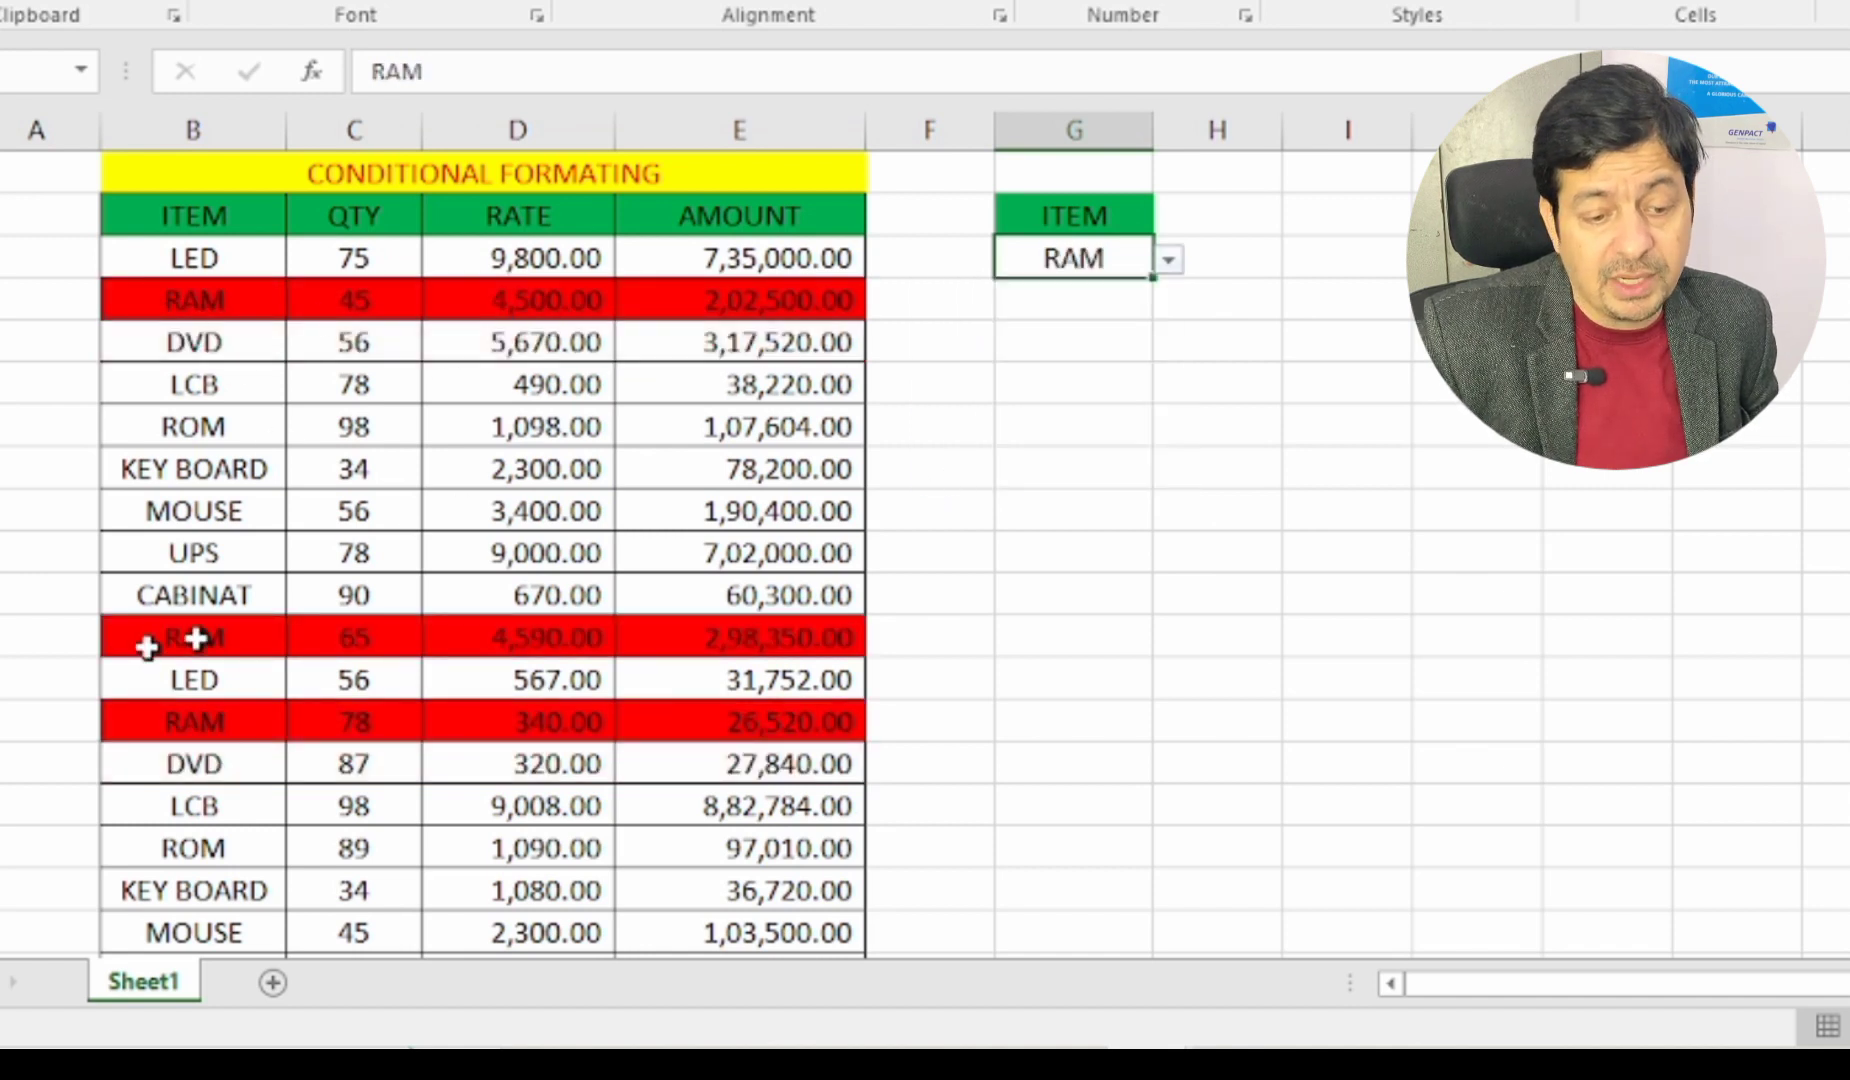
{"action": "left_click", "coordinate": [1168, 261]}
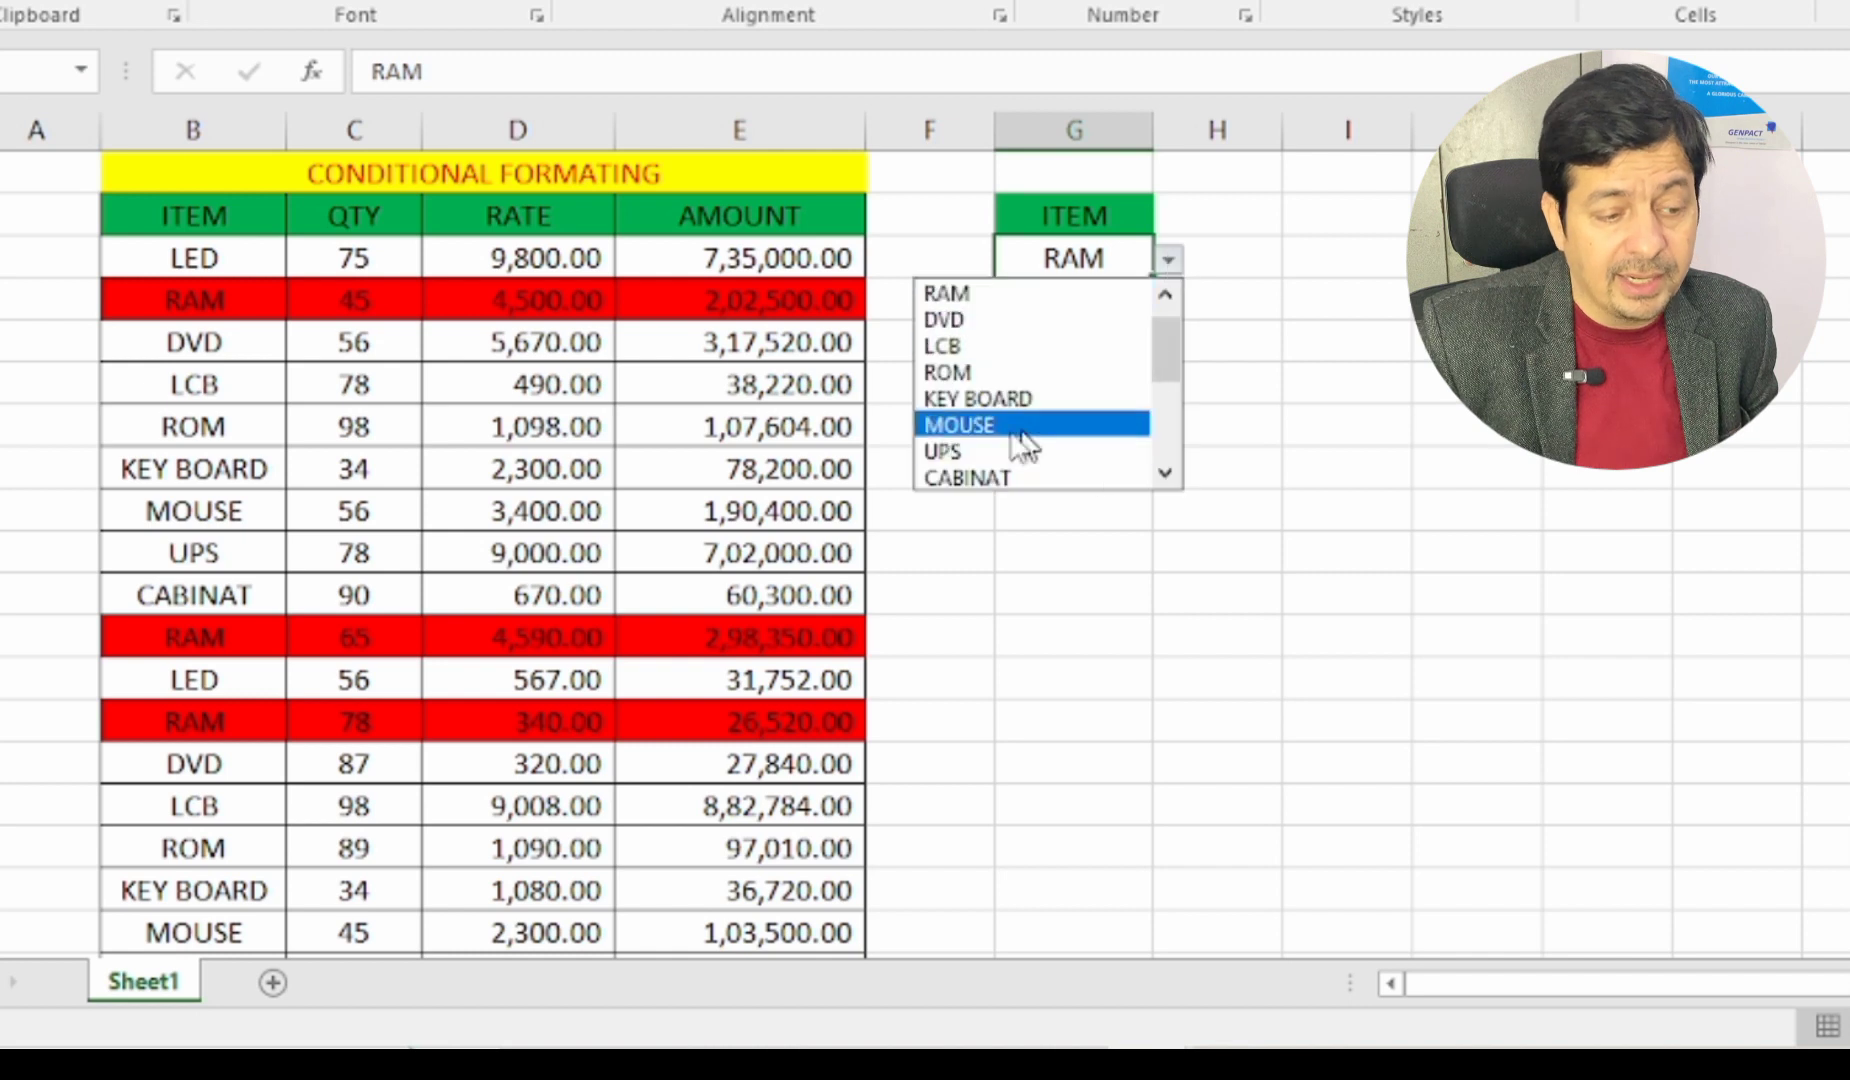
{"action": "left_click", "coordinate": [962, 480]}
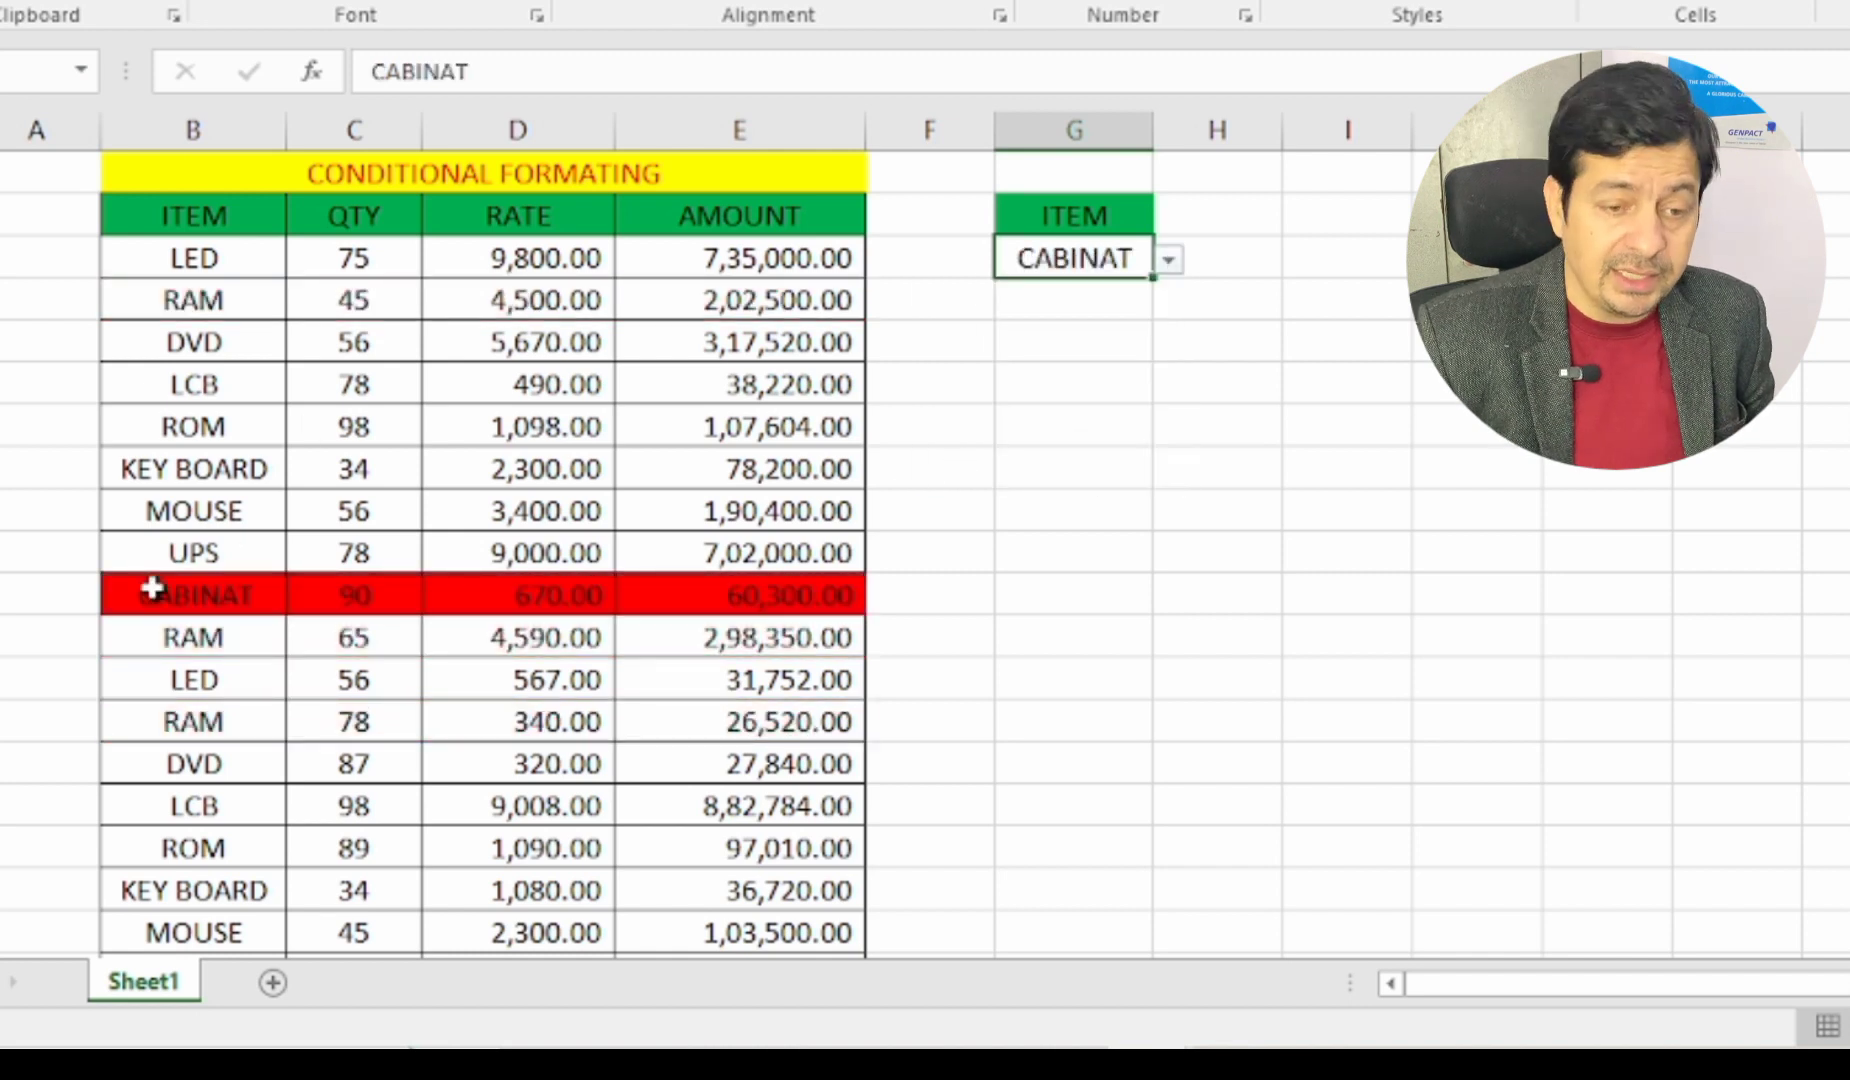